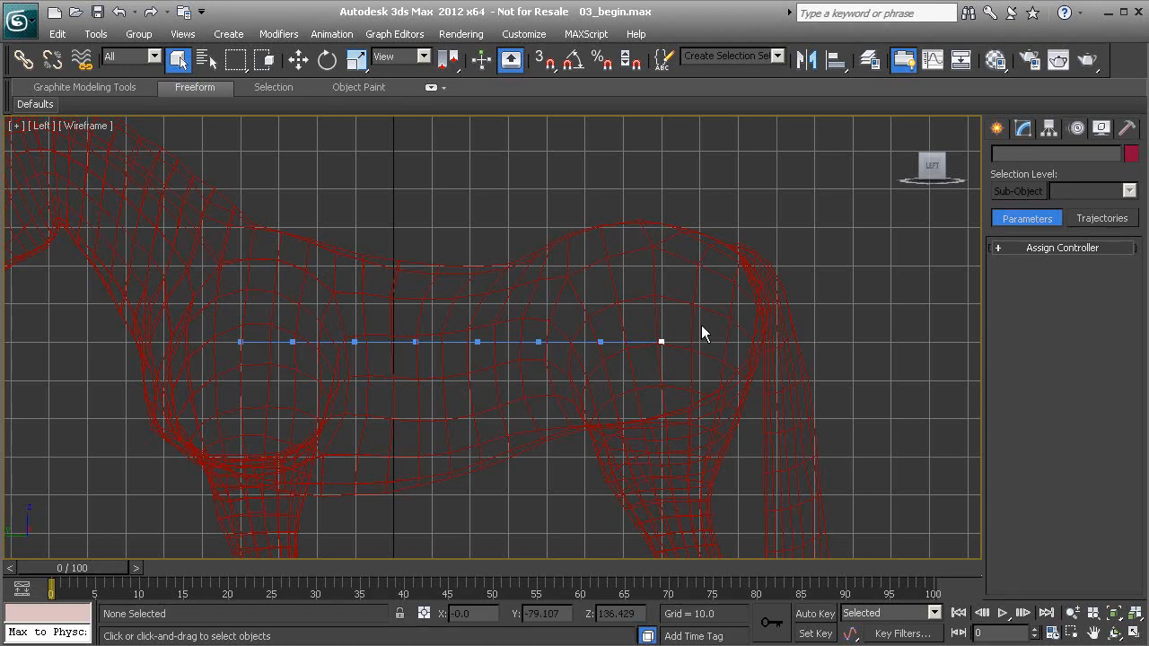
pyautogui.moveTo(538, 405); pyautogui.dragTo(484, 394, button='middle')
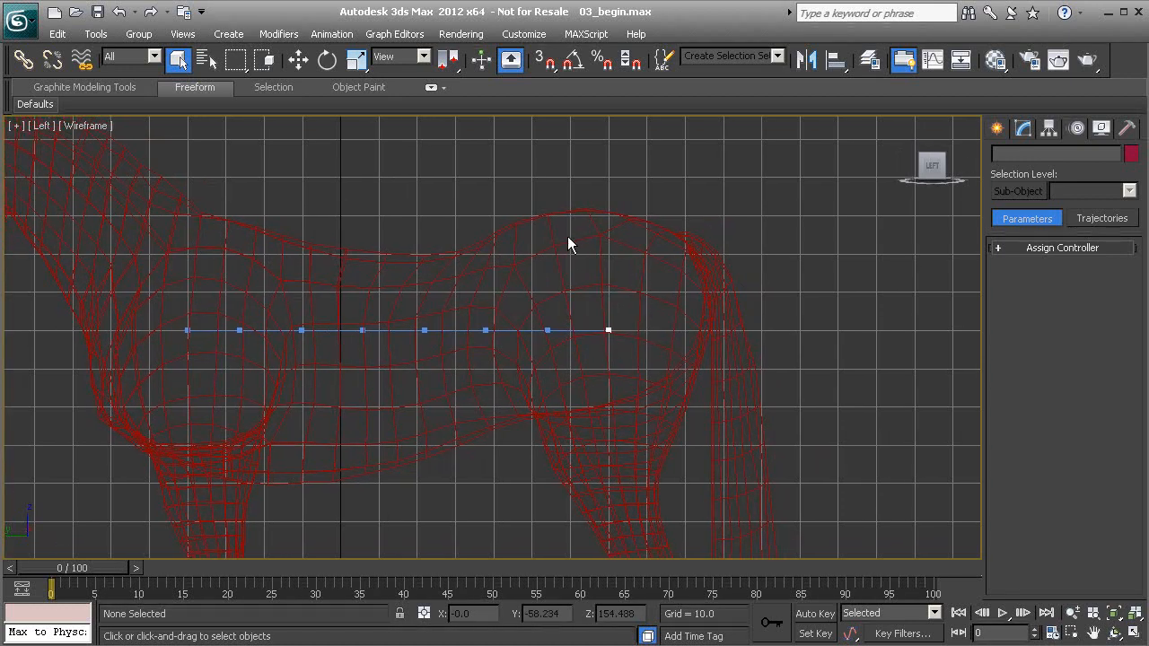
pyautogui.moveTo(385, 335); pyautogui.dragTo(385, 345, button='middle')
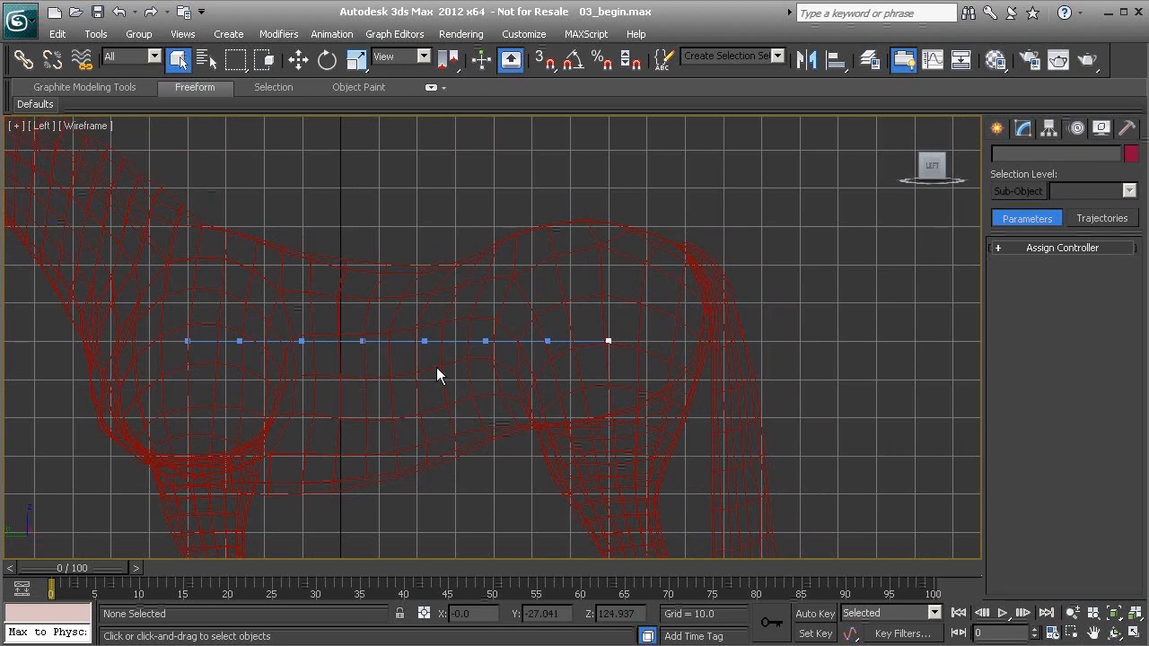
pyautogui.moveTo(231, 317); pyautogui.dragTo(348, 343, button='middle')
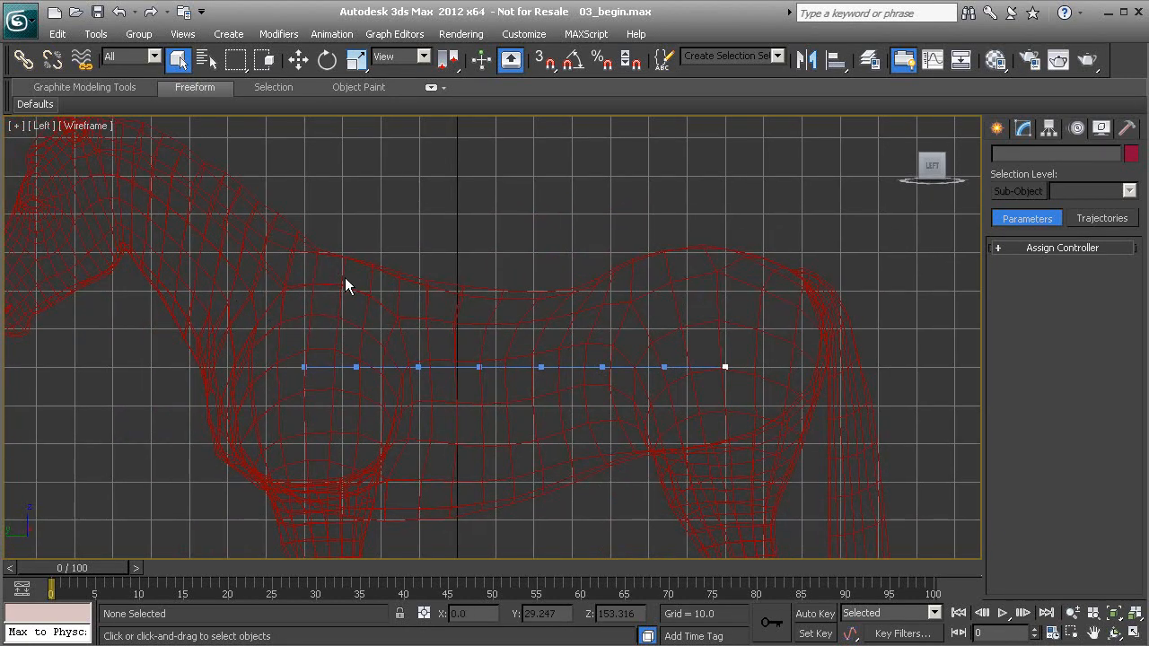
pyautogui.moveTo(341, 246); pyautogui.dragTo(426, 283, button='middle')
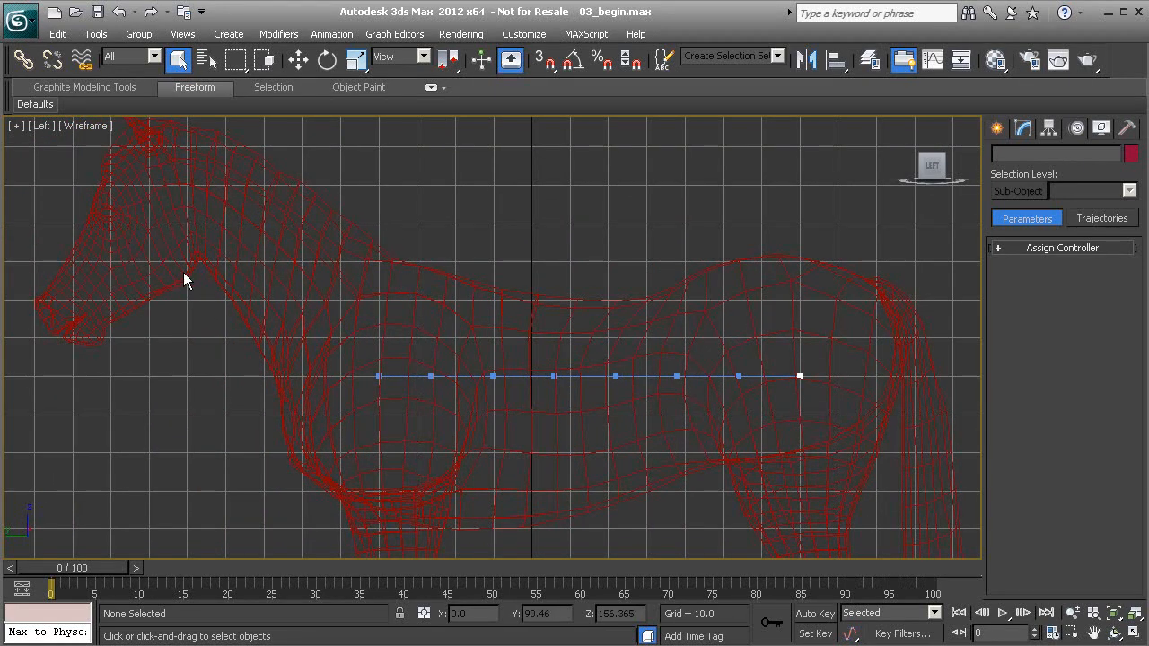
pyautogui.moveTo(512, 305); pyautogui.dragTo(382, 284, button='middle')
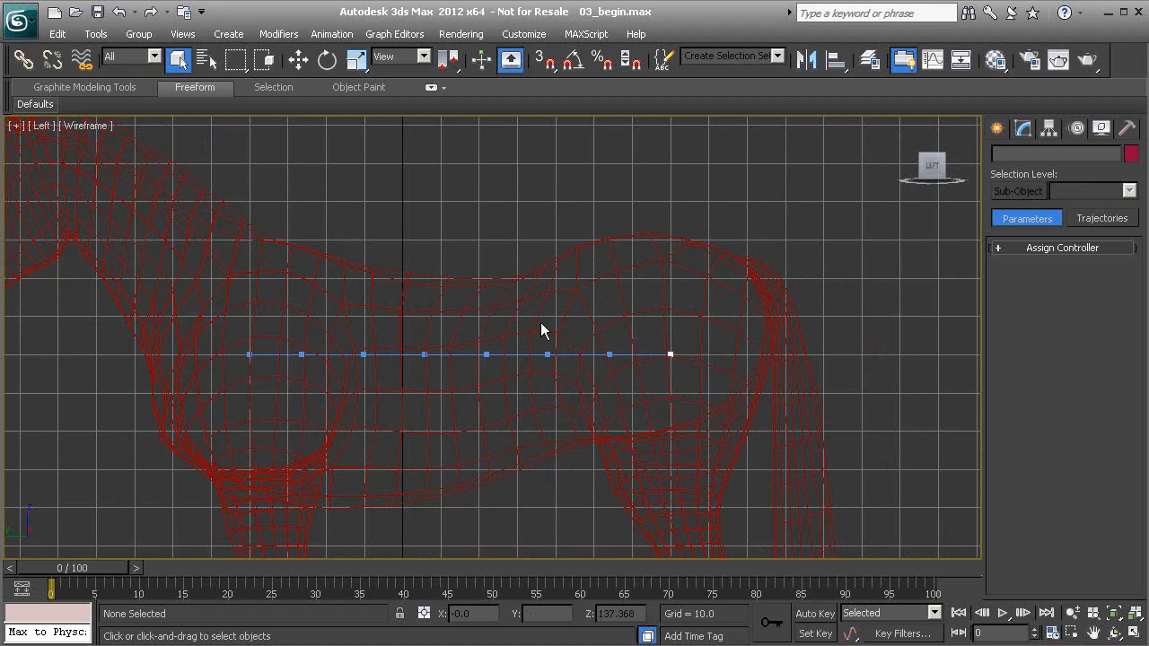
# Step: Create a Point helper above the middle of the horse's back in the Left view
pyautogui.click(996, 129)
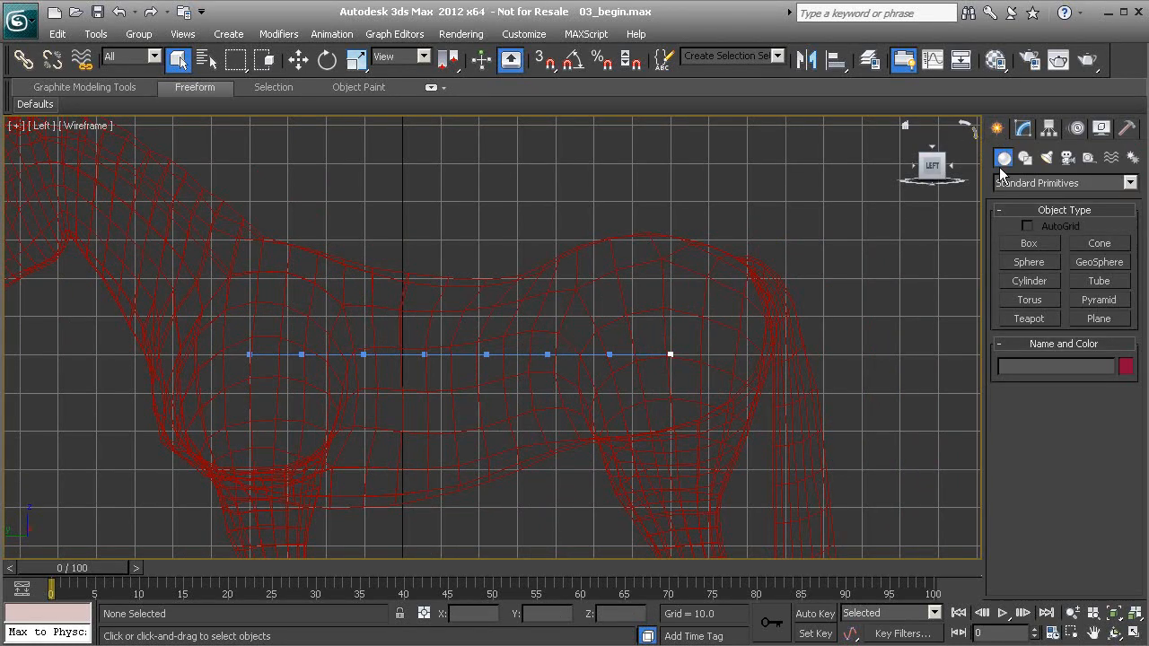
pyautogui.click(1089, 158)
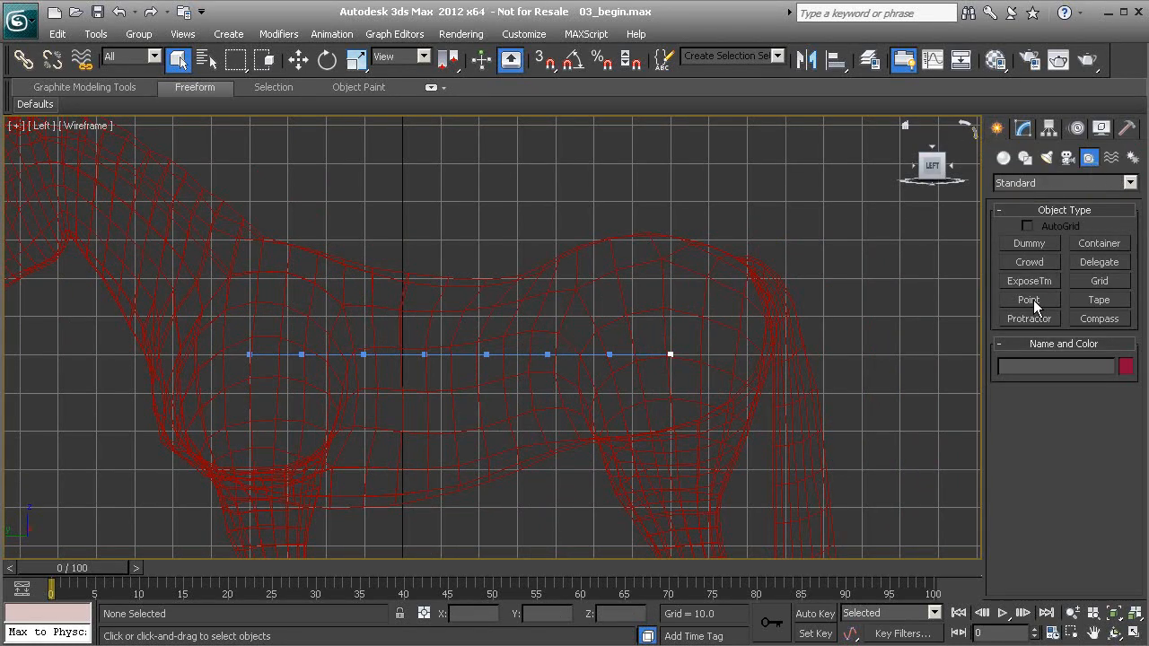
pyautogui.click(1030, 299)
pyautogui.click(491, 200)
pyautogui.rightClick(646, 184)
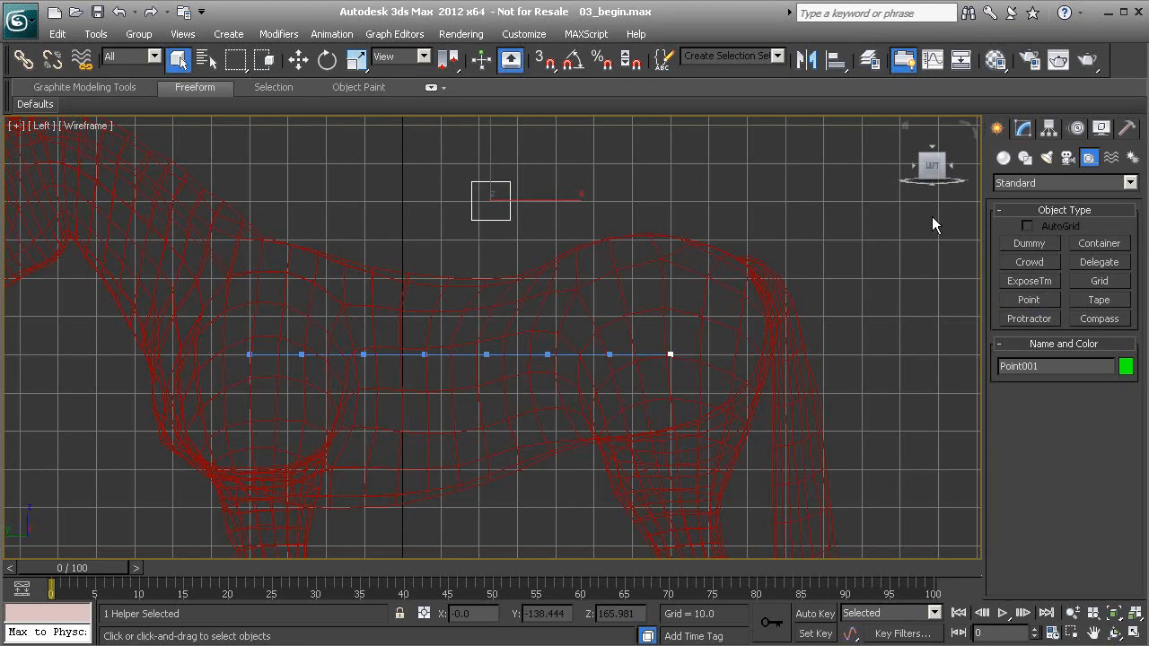
# Step: Set the point helper's display size to 8
pyautogui.click(1028, 126)
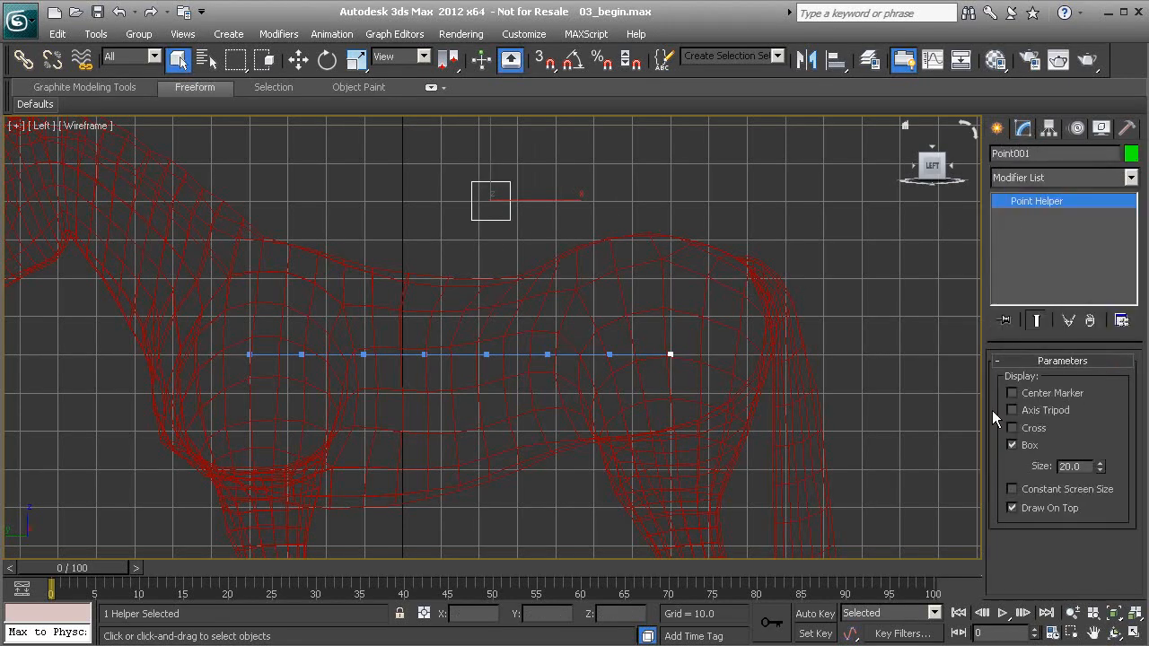
pyautogui.doubleClick(1073, 465)
pyautogui.write('8')
pyautogui.press('Return')
pyautogui.moveTo(579, 262); pyautogui.dragTo(485, 260, button='middle')
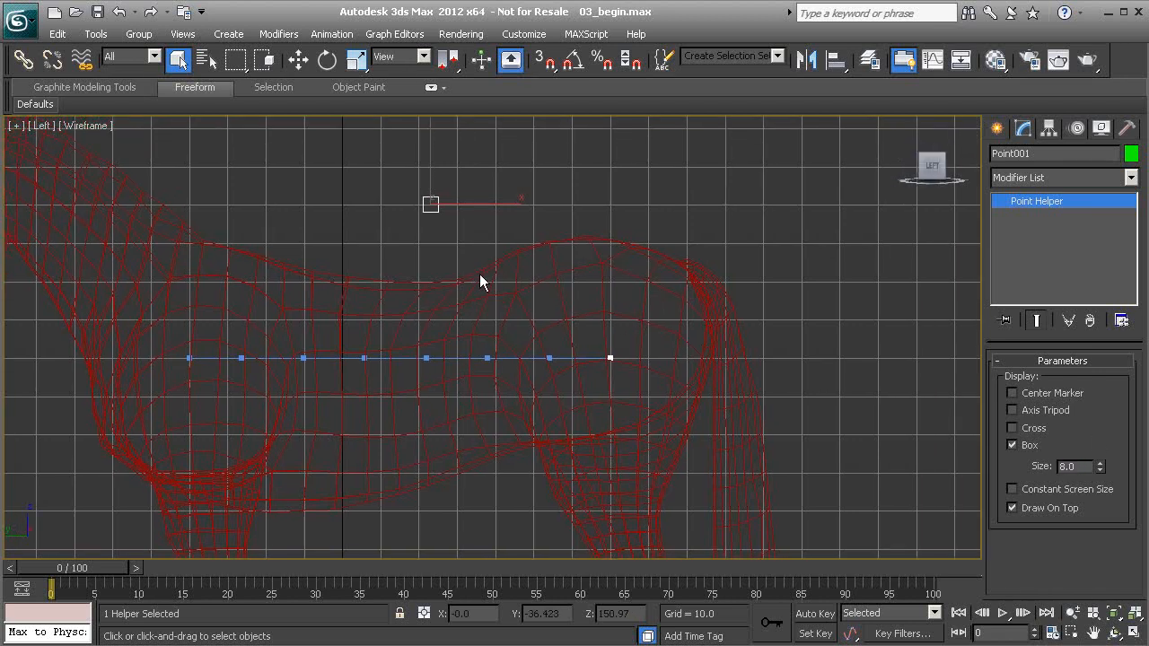
pyautogui.scroll(1, 503, 321)
pyautogui.scroll(1, 499, 323)
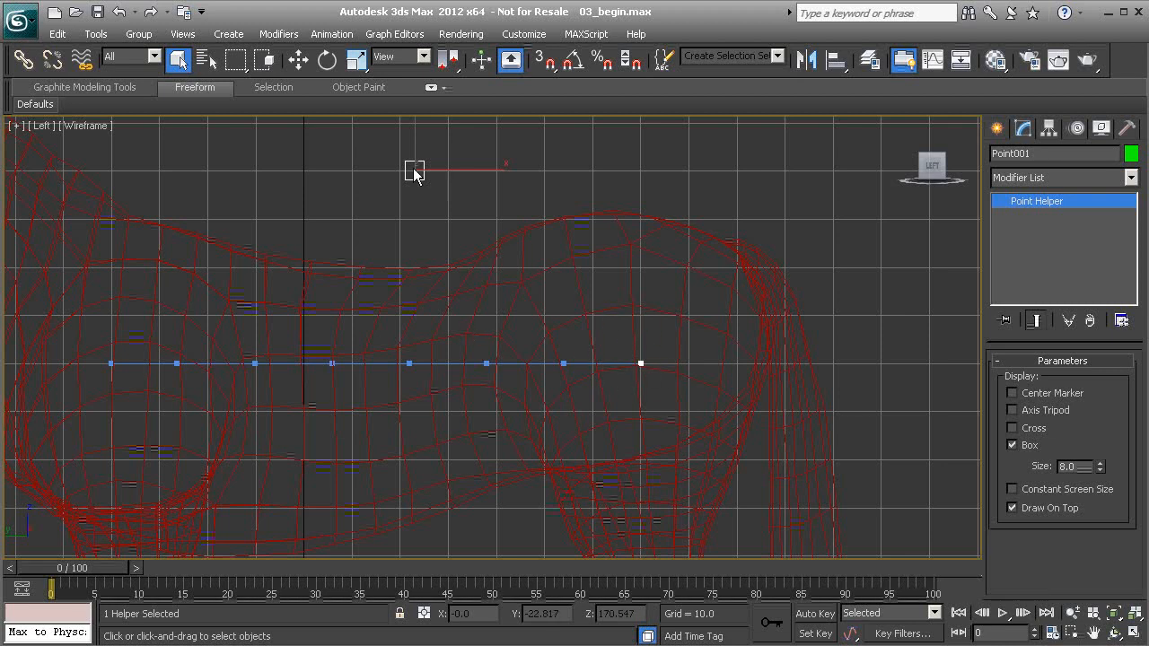
pyautogui.moveTo(424, 187); pyautogui.dragTo(437, 208, button='middle')
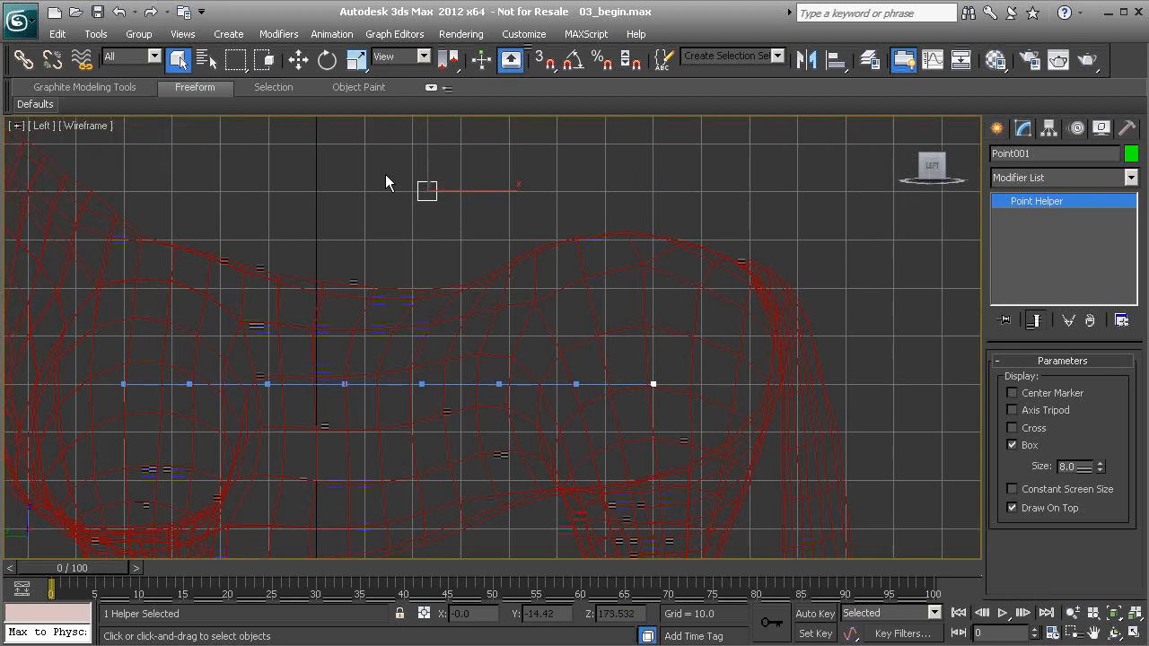
pyautogui.moveTo(548, 284); pyautogui.dragTo(523, 260, button='middle')
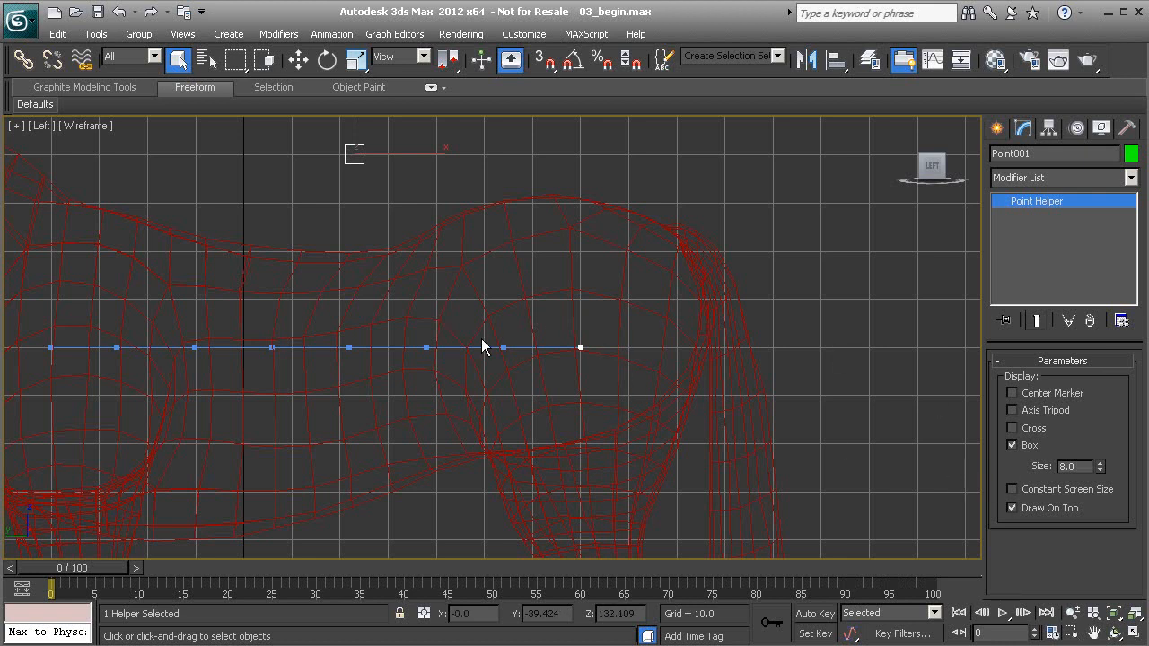
pyautogui.moveTo(509, 346); pyautogui.dragTo(668, 354, button='middle')
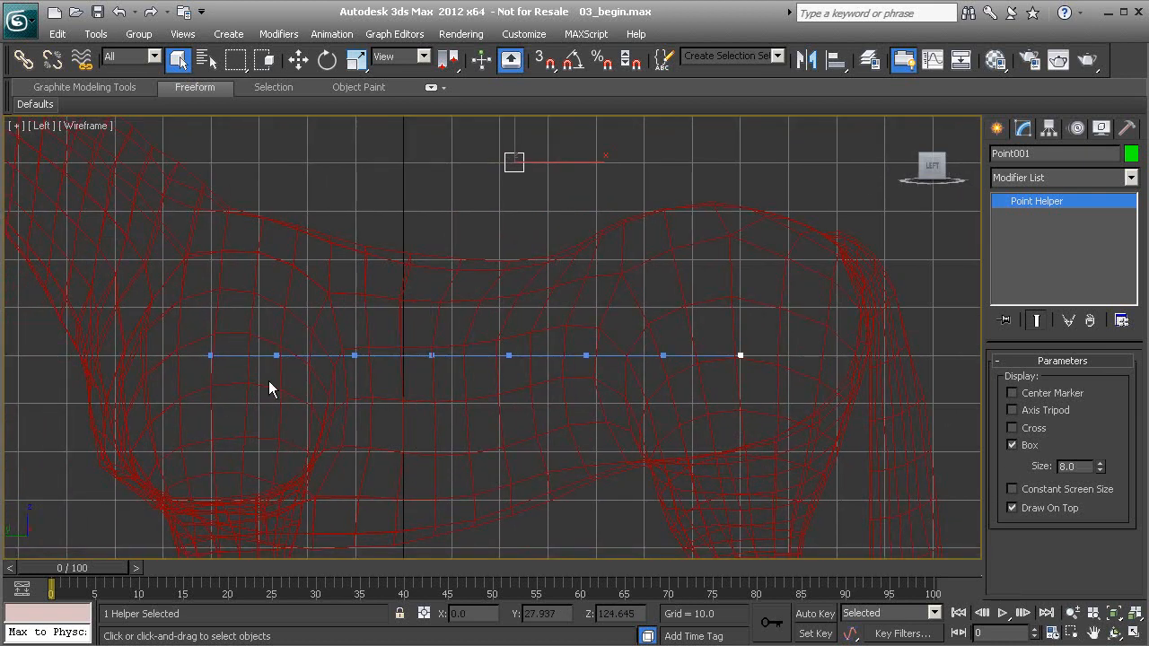
pyautogui.moveTo(511, 315); pyautogui.dragTo(375, 315, button='middle')
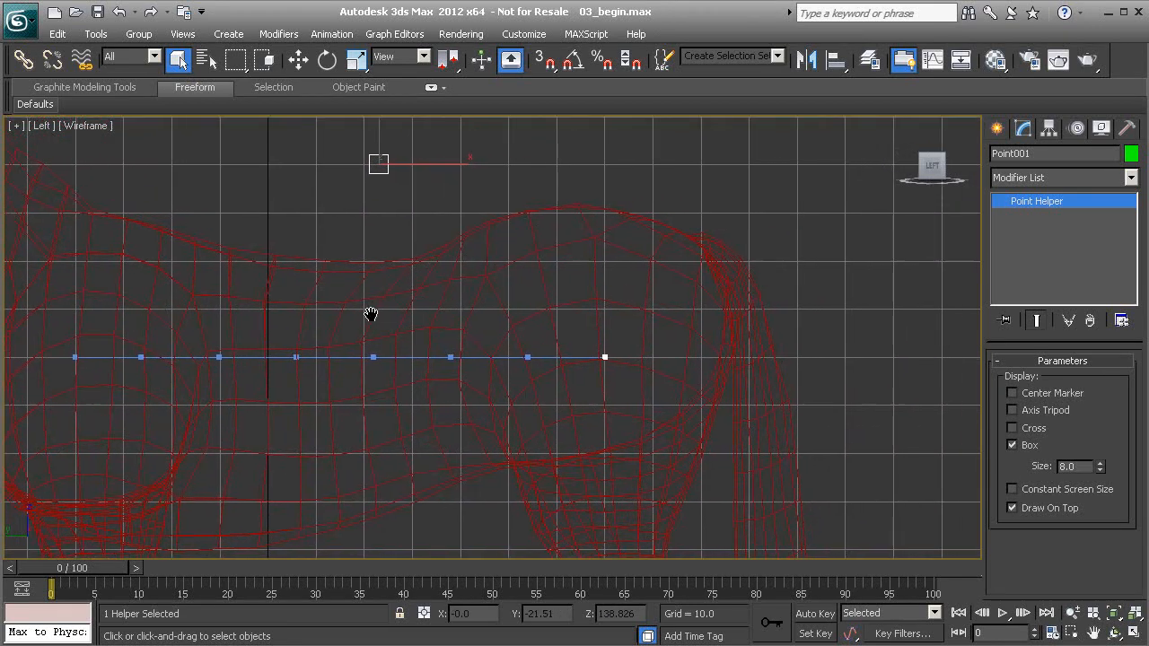
# Step: Review the scene's layers, including objects_to_hide, in the layer manager and close the layer tools
pyautogui.rightClick(715, 73)
pyautogui.click(762, 154)
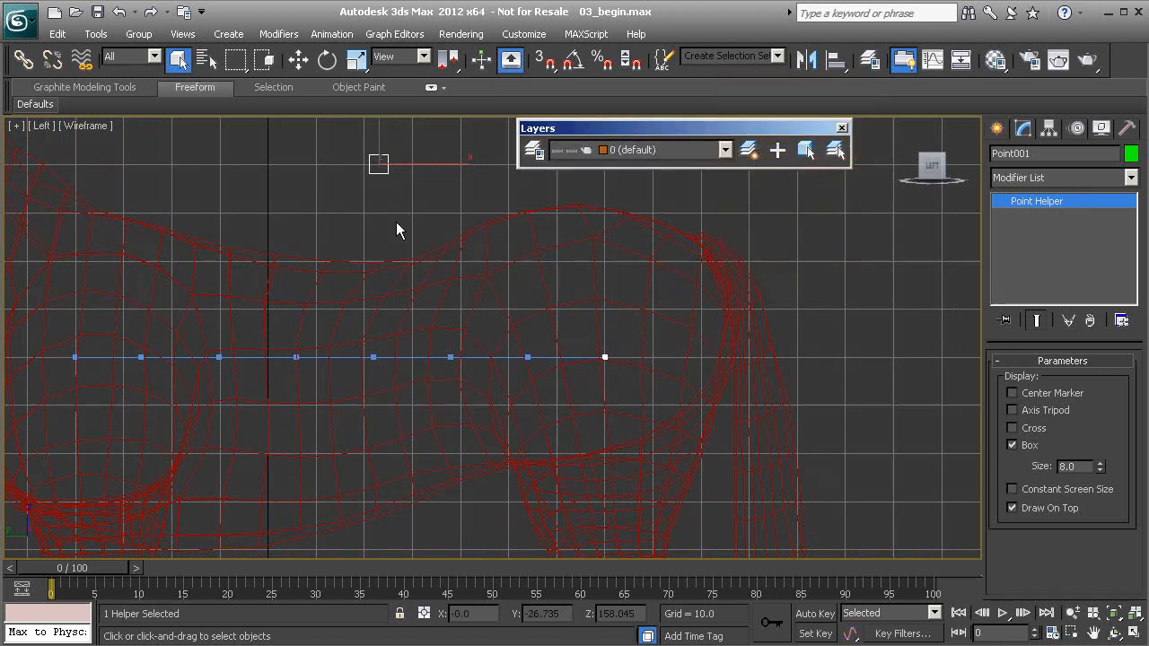
pyautogui.click(534, 151)
pyautogui.click(153, 220)
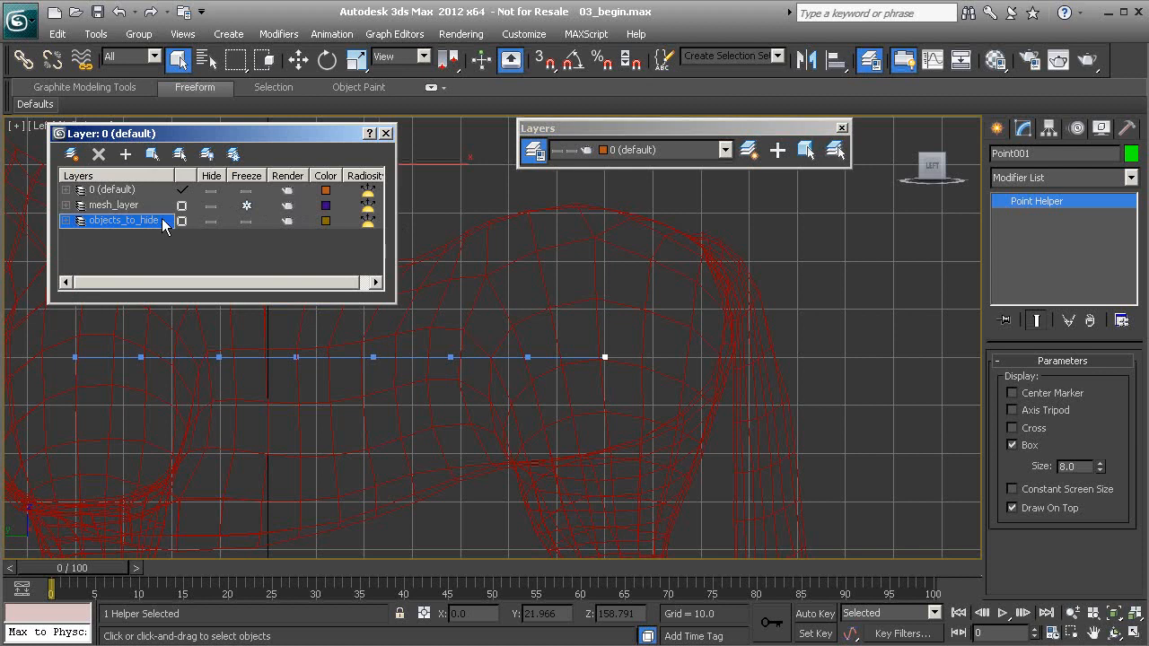
pyautogui.click(386, 132)
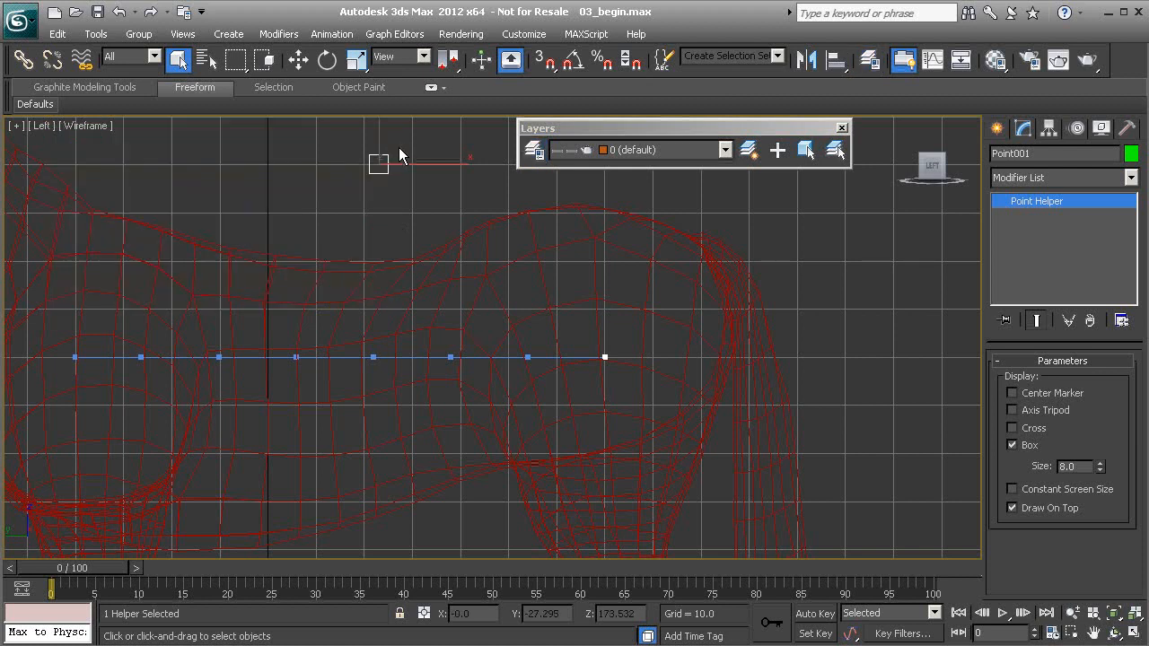
pyautogui.click(842, 126)
# Step: Rename the point helper as Pt_Vertebrae_A01
pyautogui.click(1028, 154)
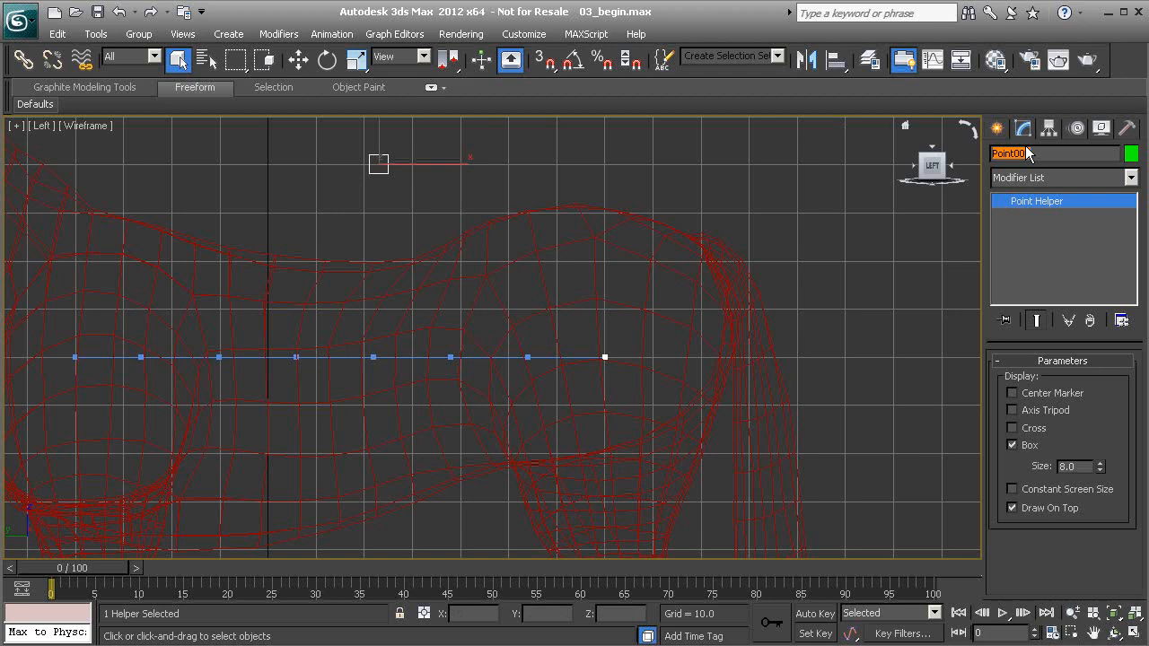
pyautogui.write('Pt_Vertebrae_A01')
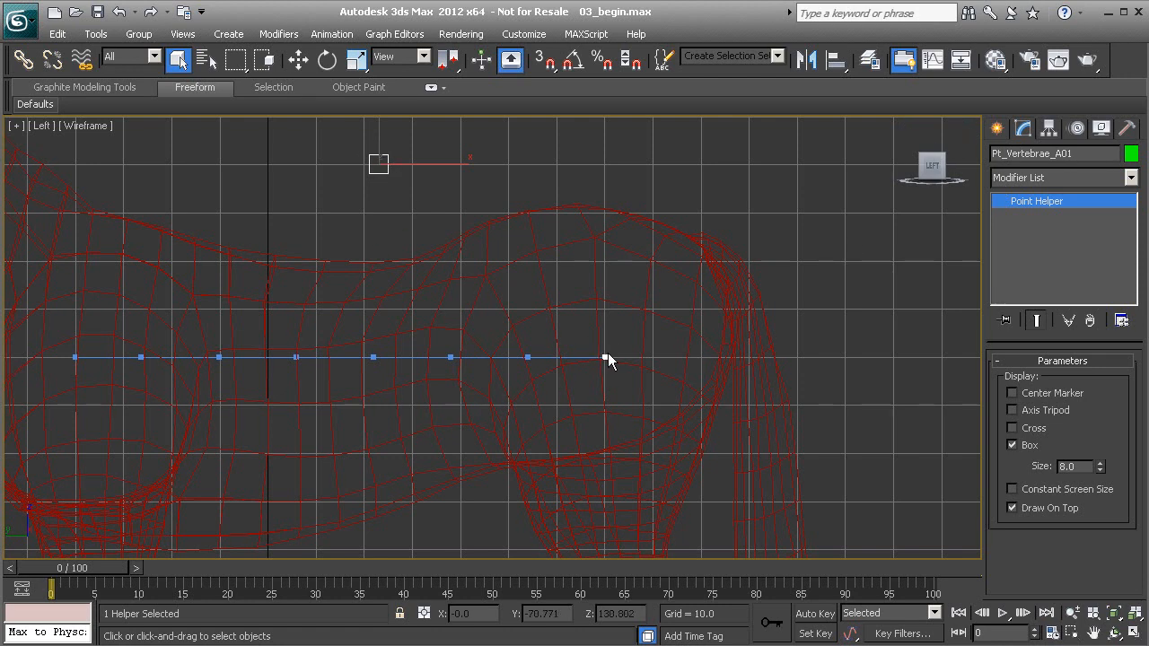
# Step: Review the constraint commands offered in the animation quad menu and dismiss it
pyautogui.moveTo(605, 356); pyautogui.dragTo(526, 350, button='middle')
pyautogui.scroll(2, 526, 350)
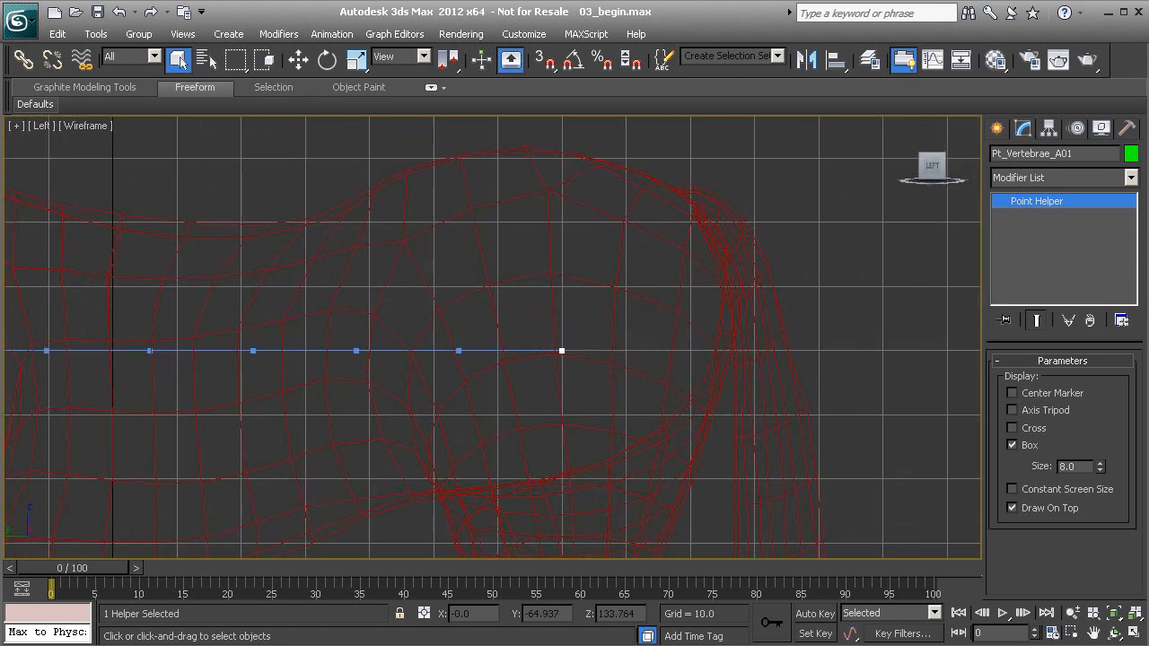
pyautogui.moveTo(454, 300); pyautogui.dragTo(464, 331, button='middle')
pyautogui.scroll(-2, 440, 256)
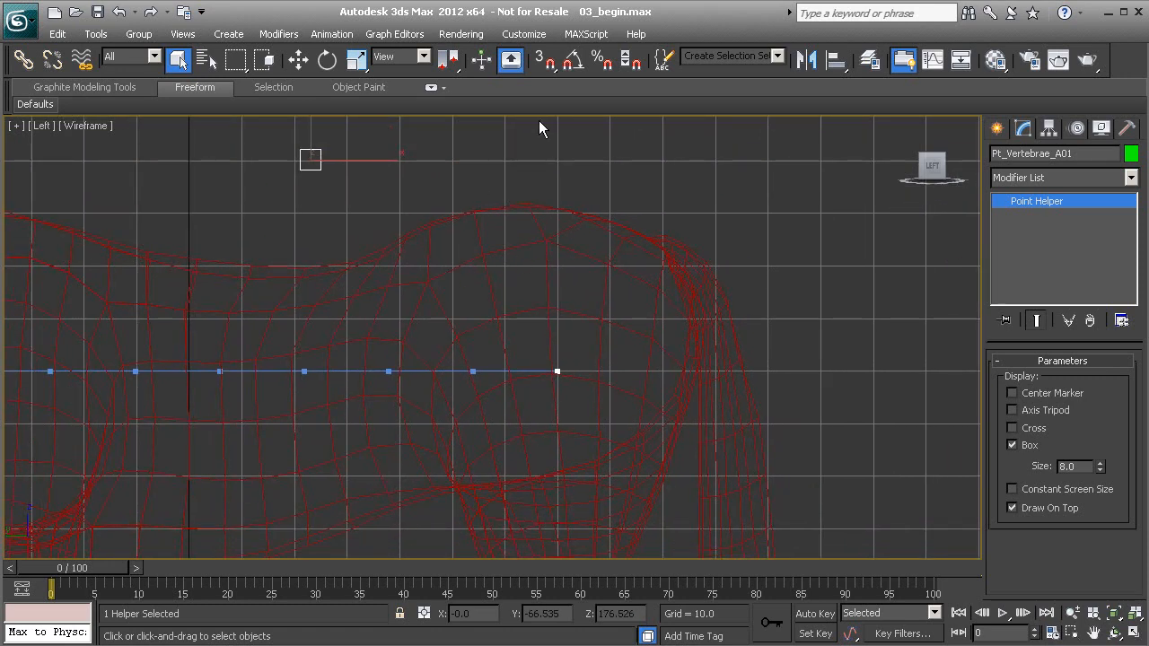
pyautogui.rightClick(473, 167)
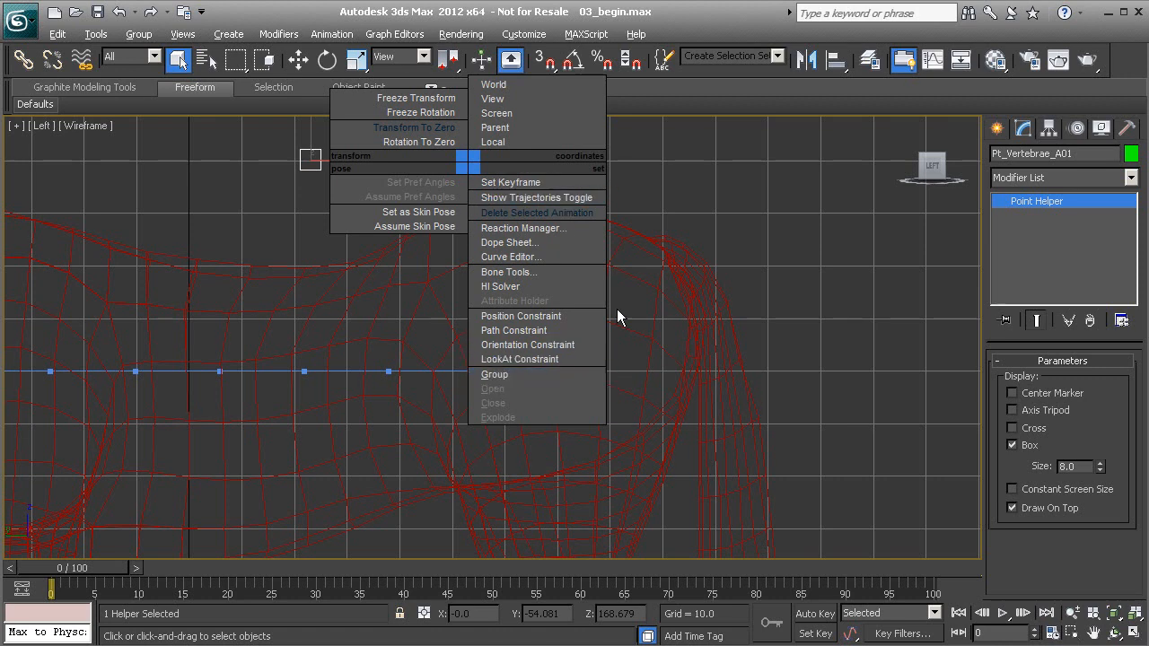
pyautogui.click(574, 347)
pyautogui.moveTo(475, 225)
pyautogui.mouseDown(button='middle')
pyautogui.moveTo(463, 236)
pyautogui.moveTo(475, 247)
pyautogui.mouseUp(button='middle')
pyautogui.scroll(-2, 449, 235)
pyautogui.scroll(2, 512, 273)
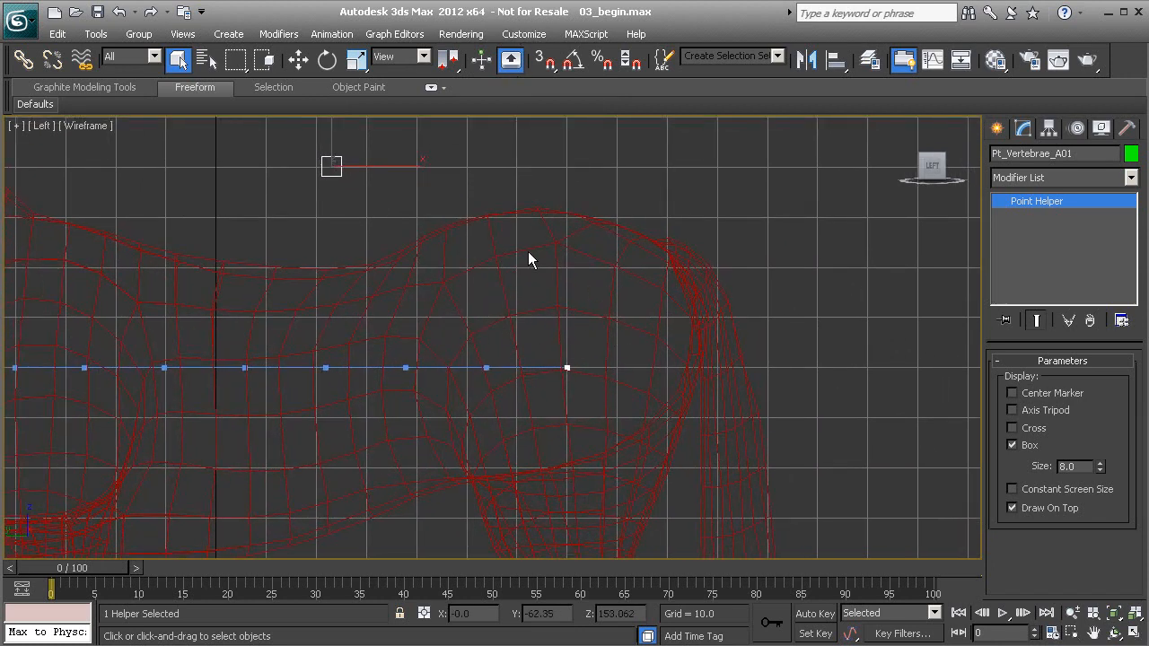
pyautogui.moveTo(511, 248); pyautogui.dragTo(507, 253, button='middle')
pyautogui.moveTo(417, 257); pyautogui.dragTo(441, 266, button='middle')
pyautogui.scroll(-2, 440, 240)
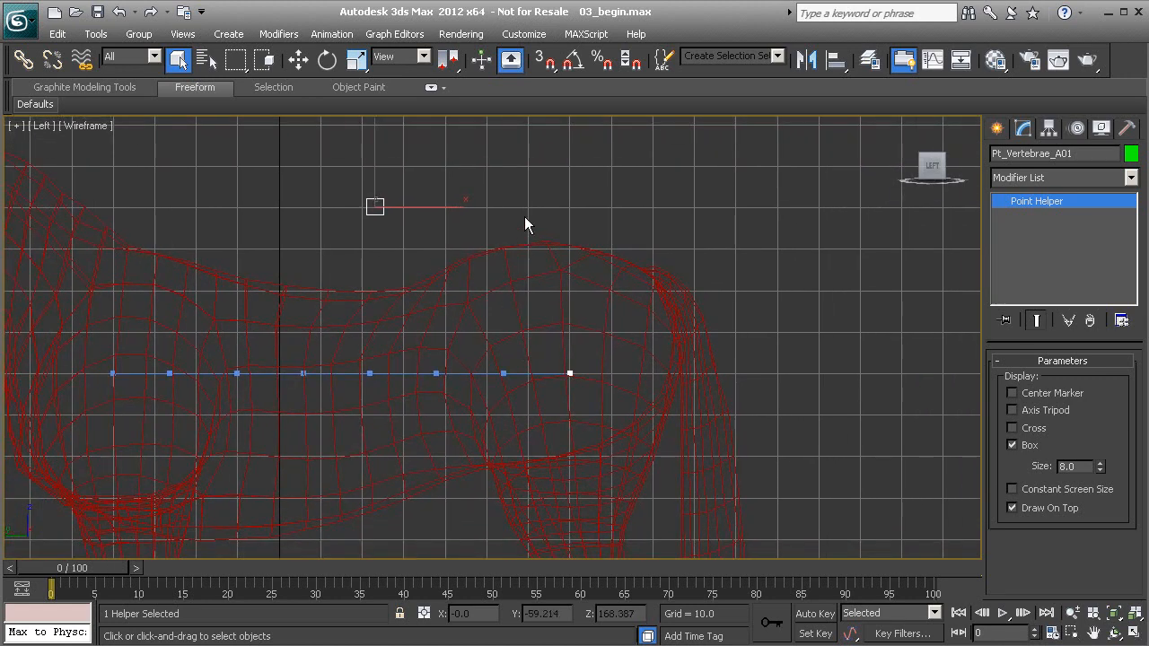
# Step: Open the user interface customization for quad menus and choose the Animation quad set
pyautogui.click(523, 35)
pyautogui.click(532, 54)
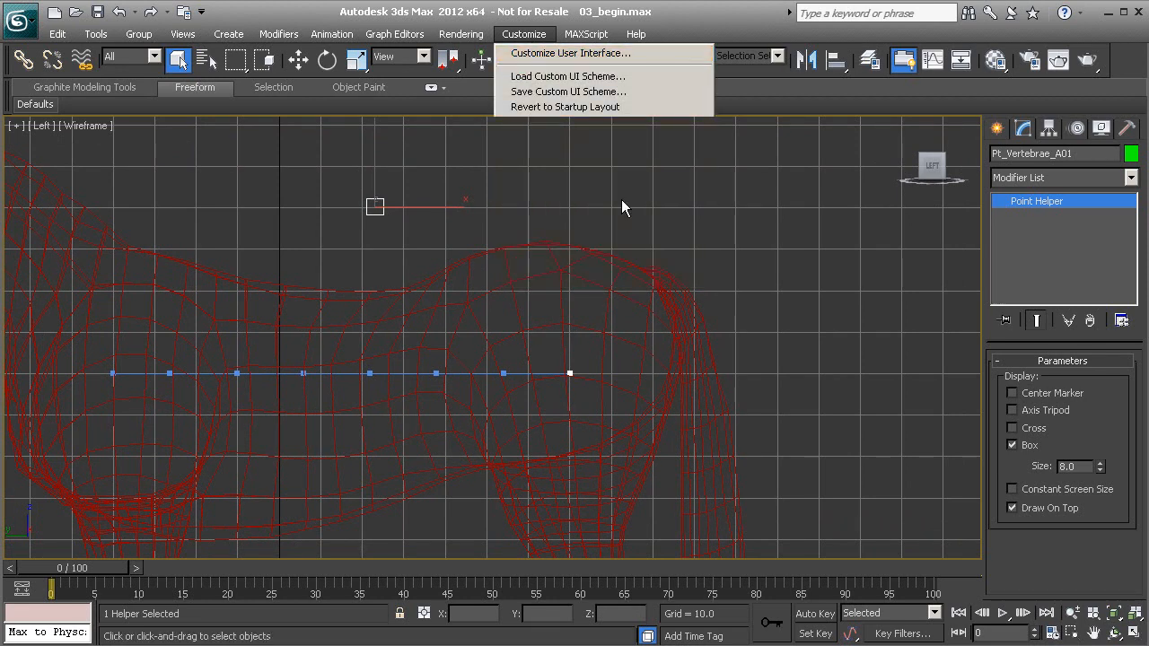
pyautogui.moveTo(583, 95); pyautogui.dragTo(521, 82)
pyautogui.click(648, 134)
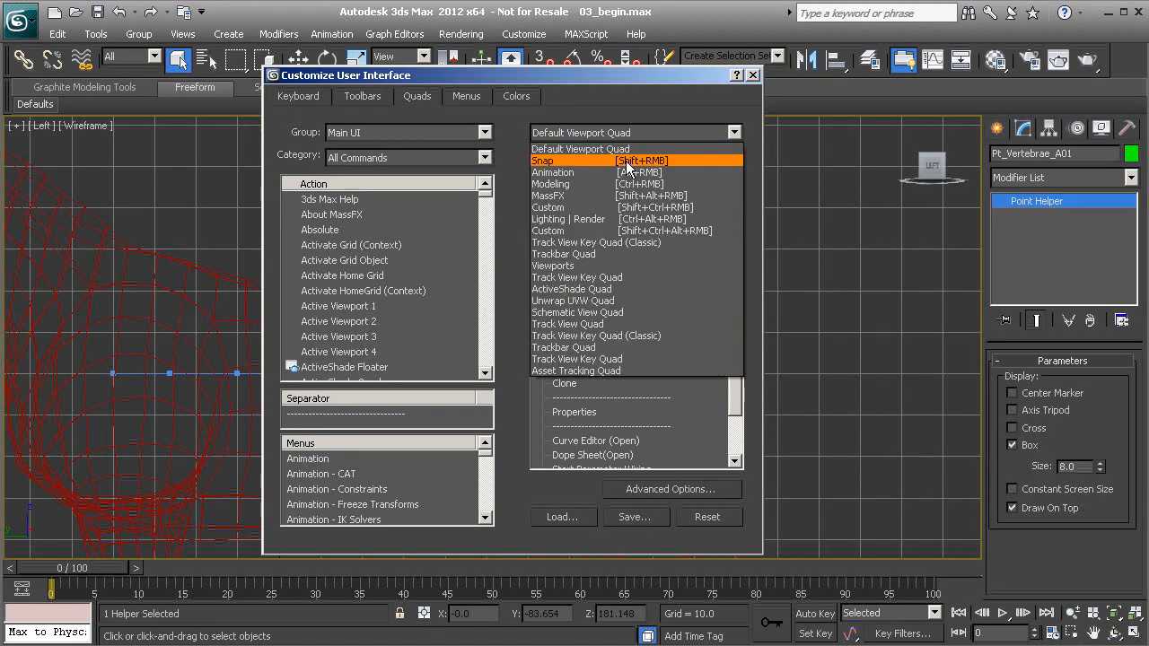
pyautogui.click(603, 175)
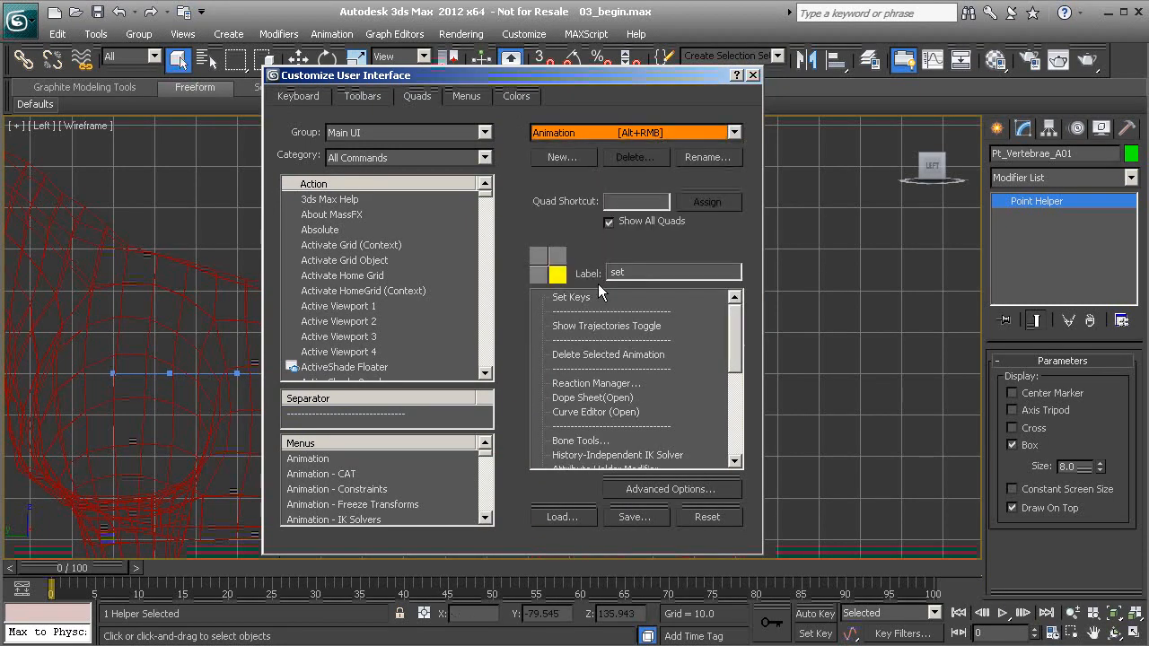
# Step: Examine the constraint and group commands listed in the Animation quad's set section
pyautogui.moveTo(729, 347); pyautogui.dragTo(730, 377)
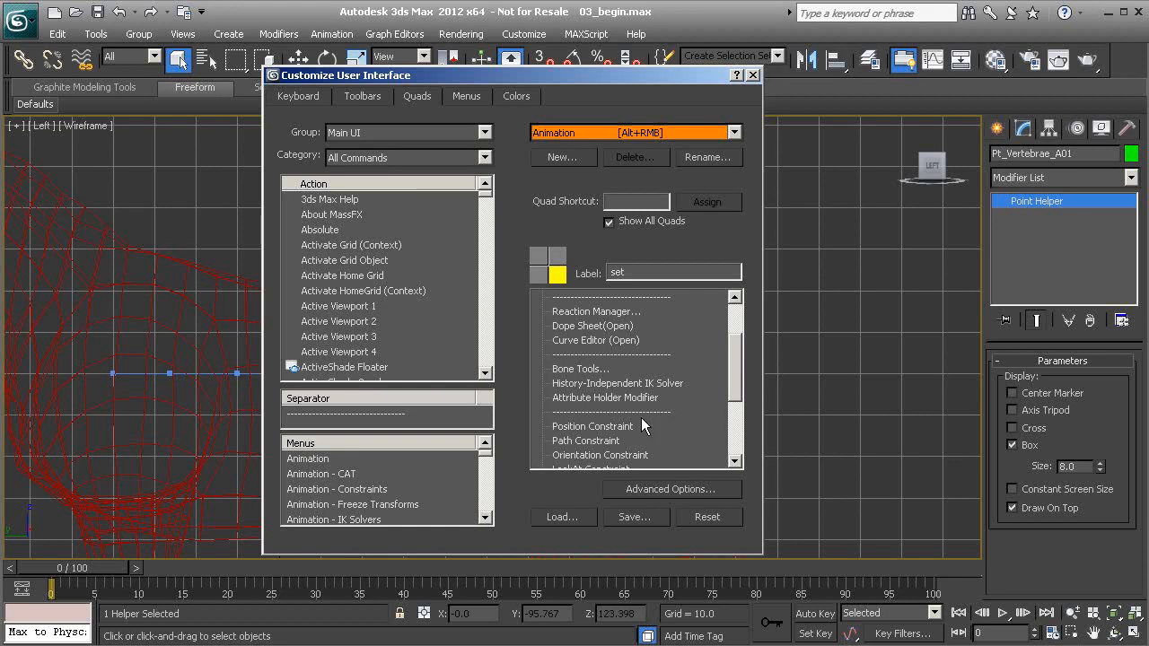
pyautogui.moveTo(386, 422)
pyautogui.mouseDown()
pyautogui.moveTo(639, 369)
pyautogui.moveTo(459, 458)
pyautogui.moveTo(391, 418)
pyautogui.mouseUp()
pyautogui.scroll(-1, 735, 380)
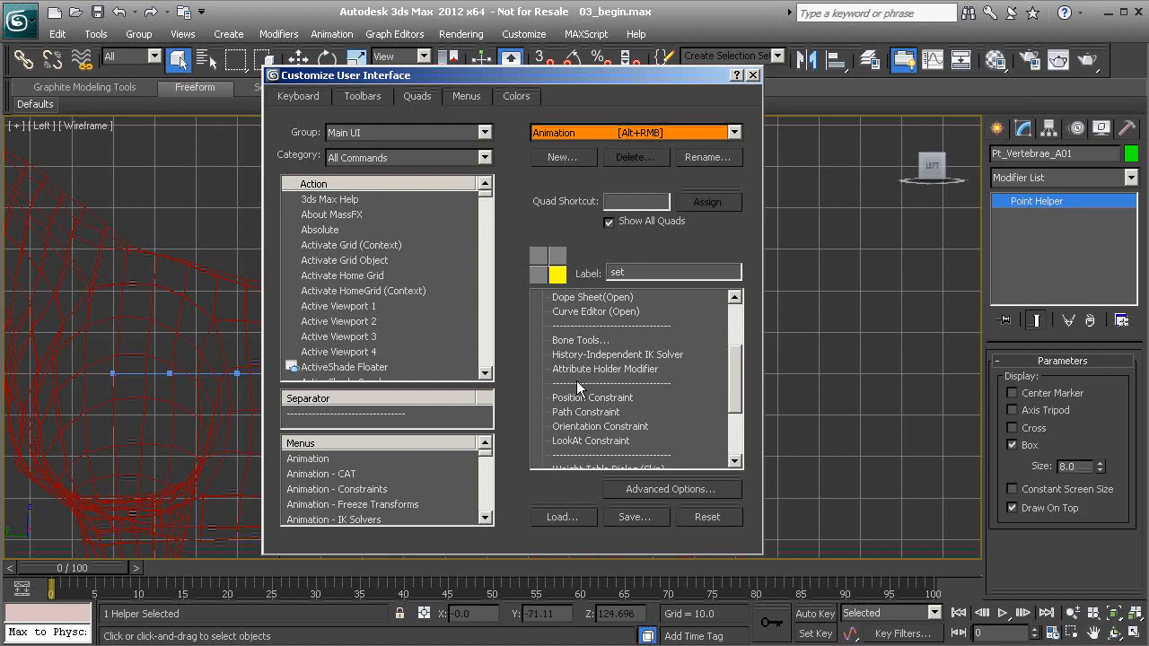
pyautogui.scroll(-2, 578, 346)
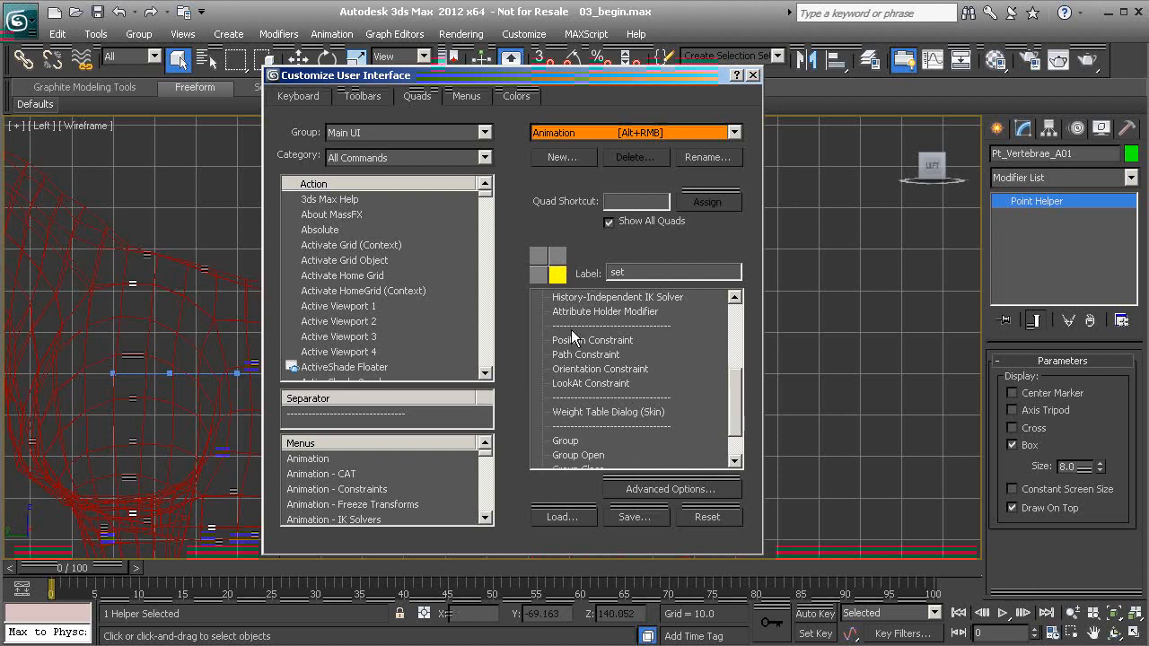
pyautogui.scroll(-1, 741, 400)
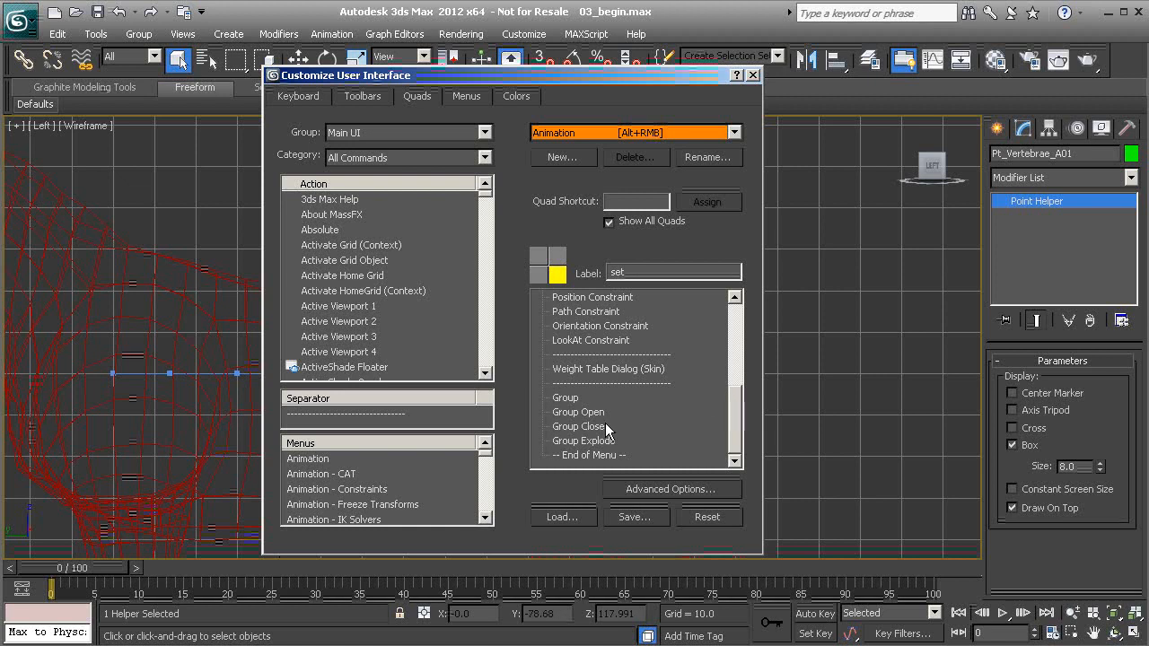
pyautogui.scroll(2, 736, 401)
# Step: Locate the Path Constraint action in the list of all commands and close the user interface customization
pyautogui.click(354, 306)
pyautogui.scroll(-4, 377, 282)
pyautogui.scroll(2, 377, 282)
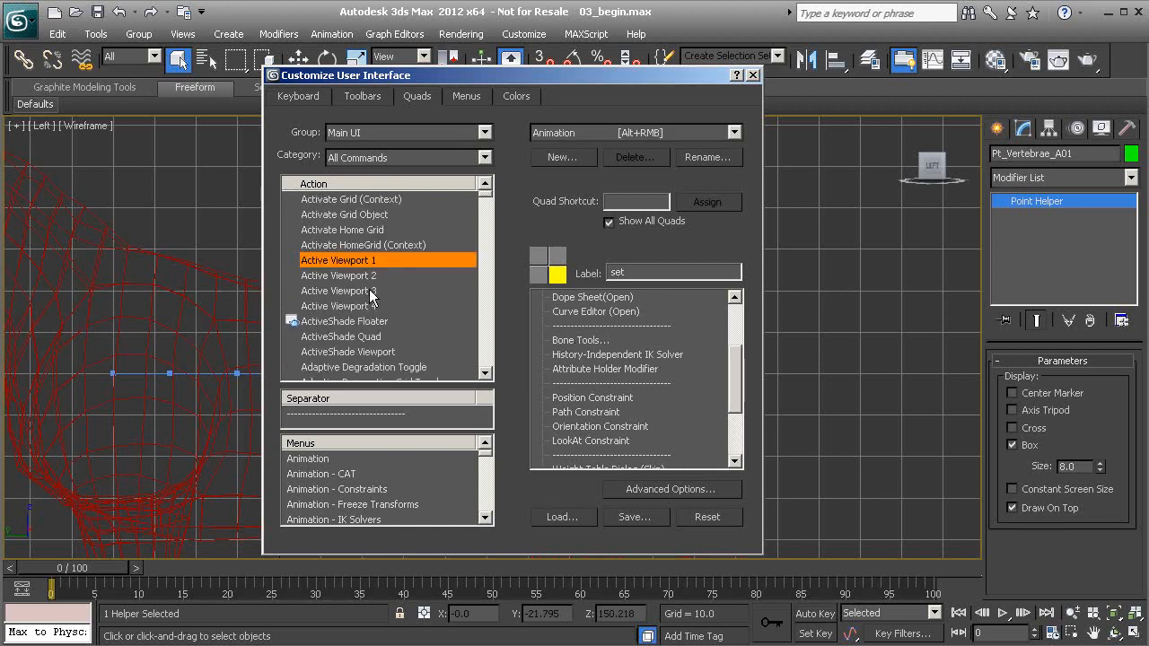
pyautogui.click(357, 291)
pyautogui.press('p')
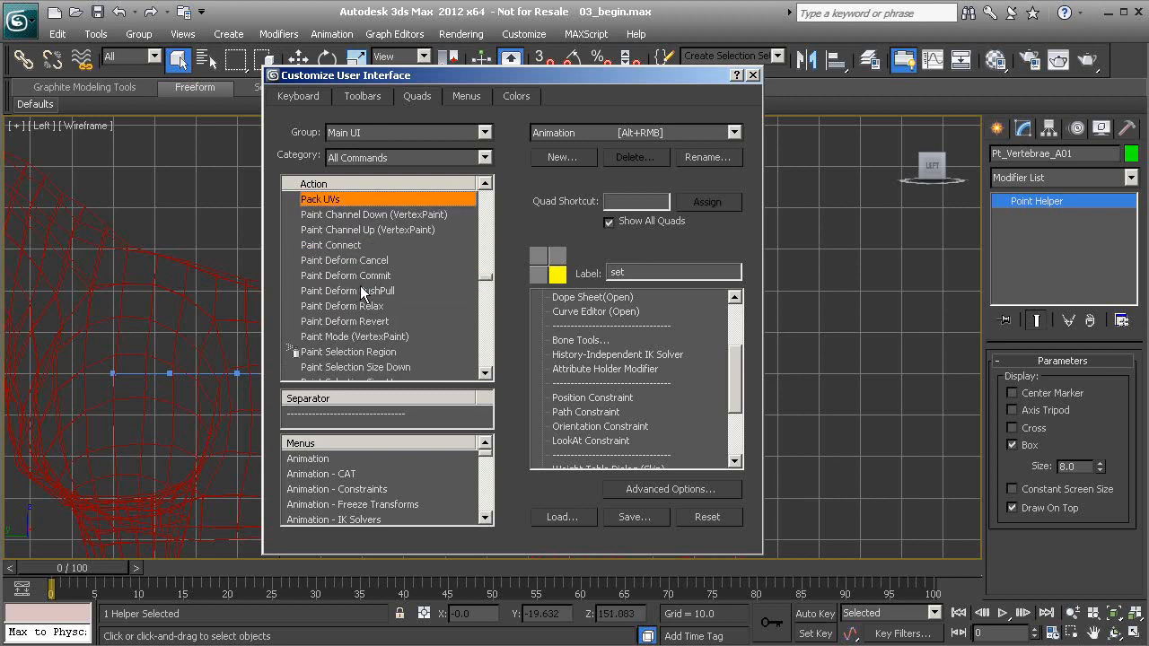
pyautogui.scroll(-5, 360, 286)
pyautogui.scroll(-5, 360, 283)
pyautogui.scroll(-4, 359, 283)
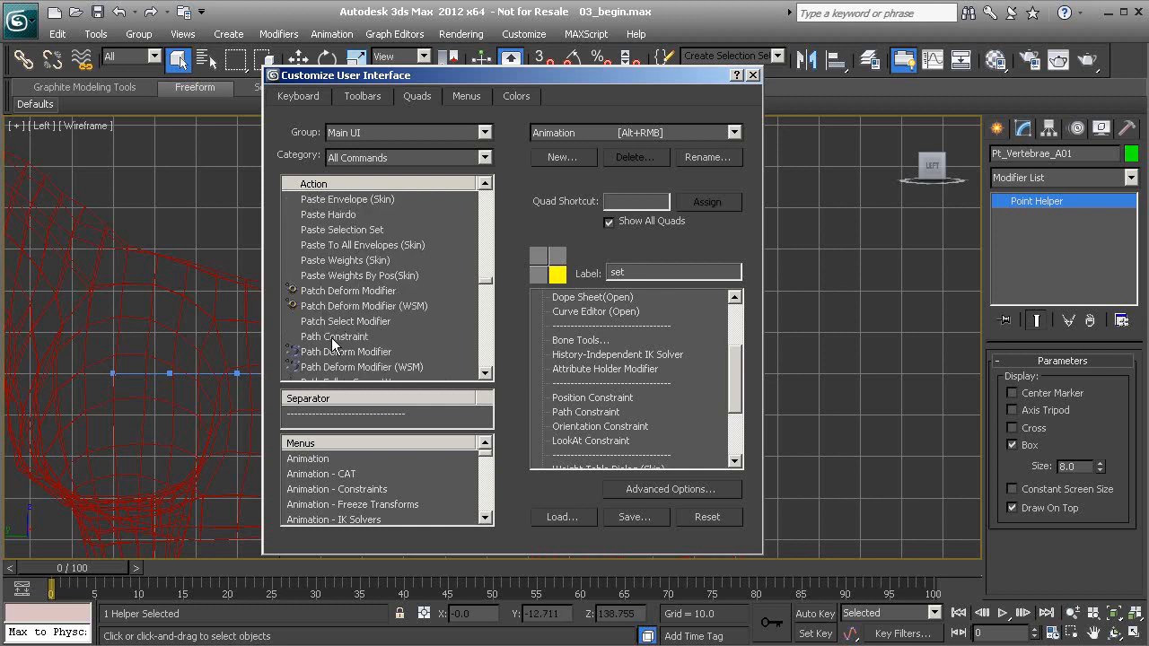
pyautogui.click(331, 338)
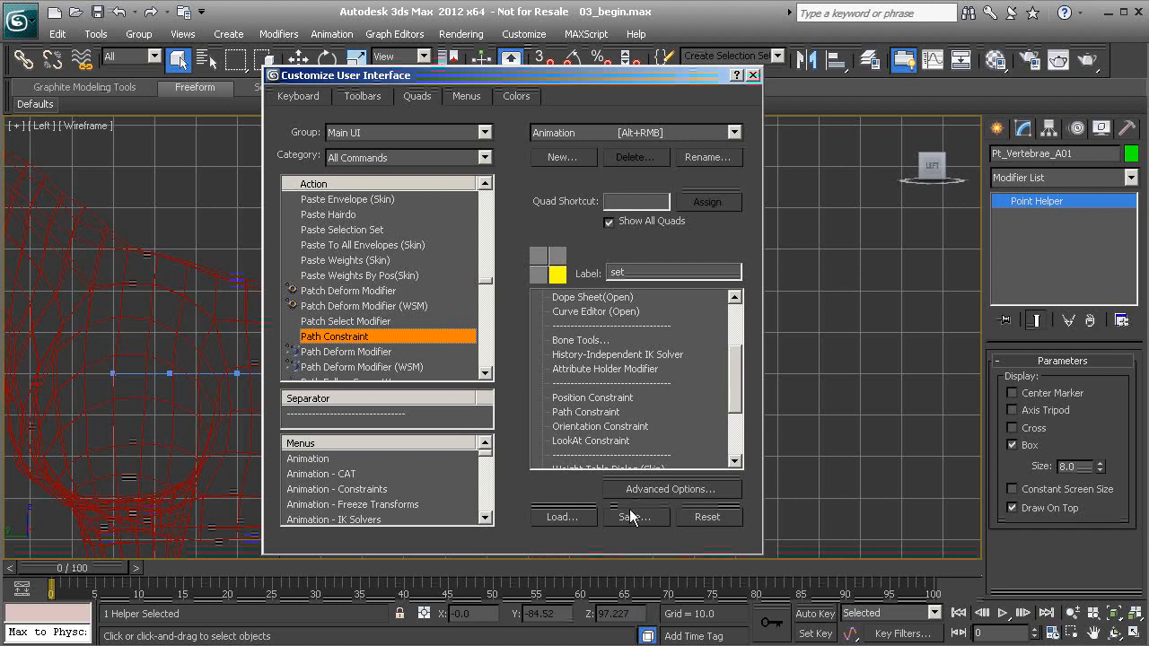
pyautogui.click(755, 78)
# Step: Apply a Path Constraint to the Pt_Vertebrae_A01 helper with the blue spine spline as its path
pyautogui.scroll(3, 439, 350)
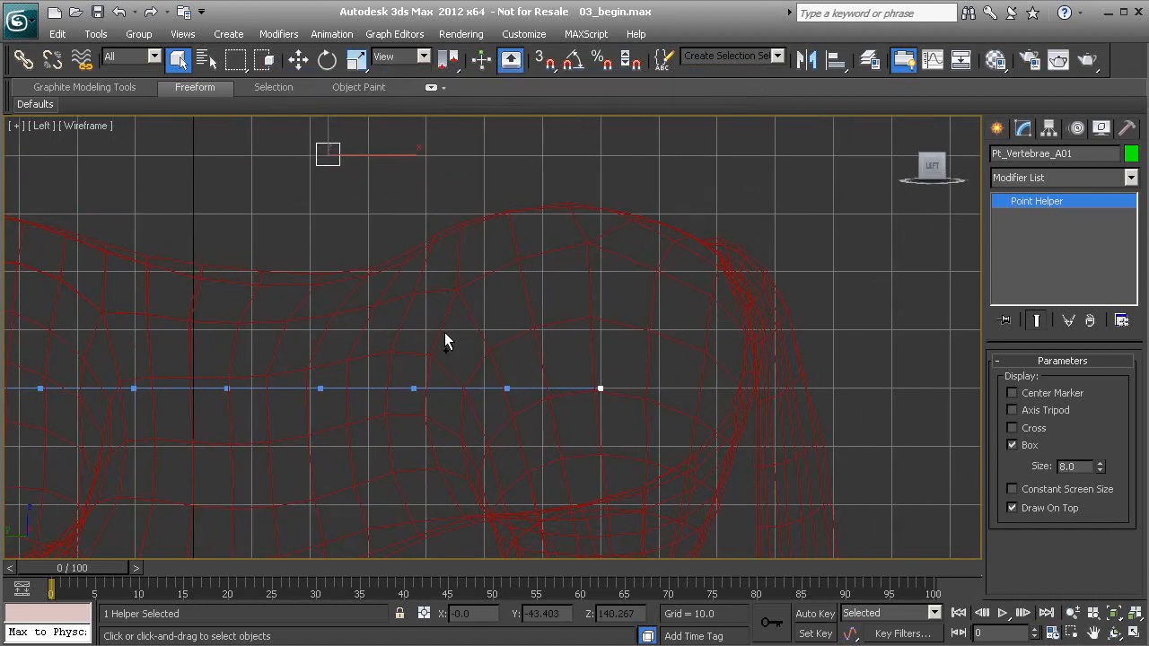
pyautogui.keyDown('alt'); pyautogui.rightClick(471, 168); pyautogui.keyUp('alt')
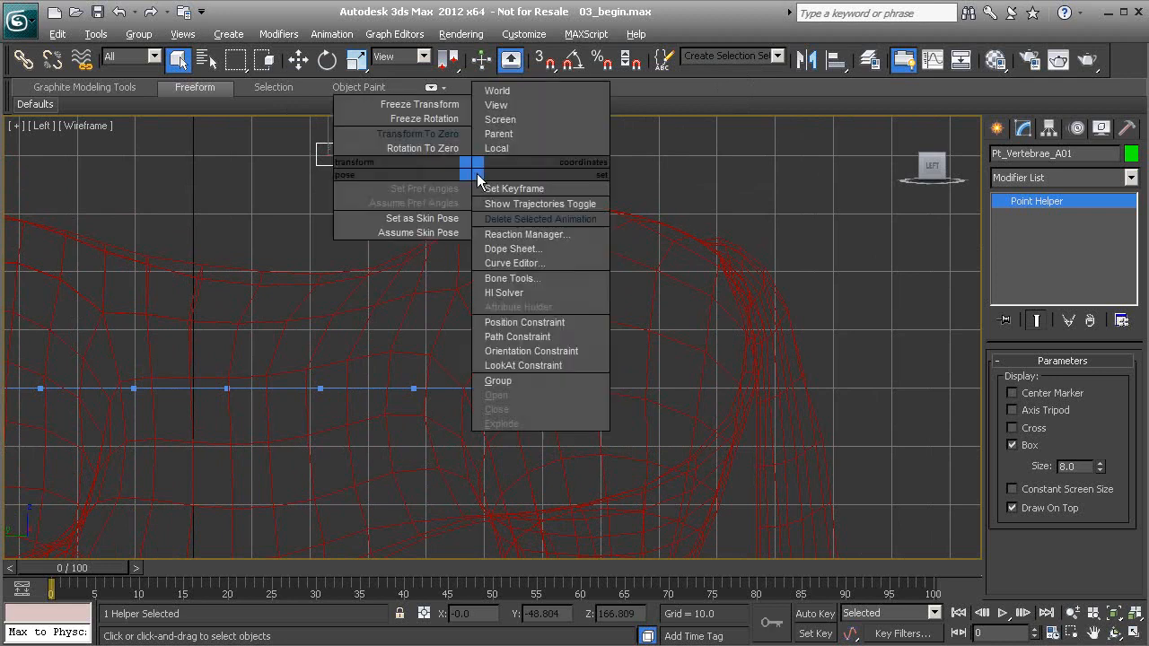
pyautogui.click(547, 336)
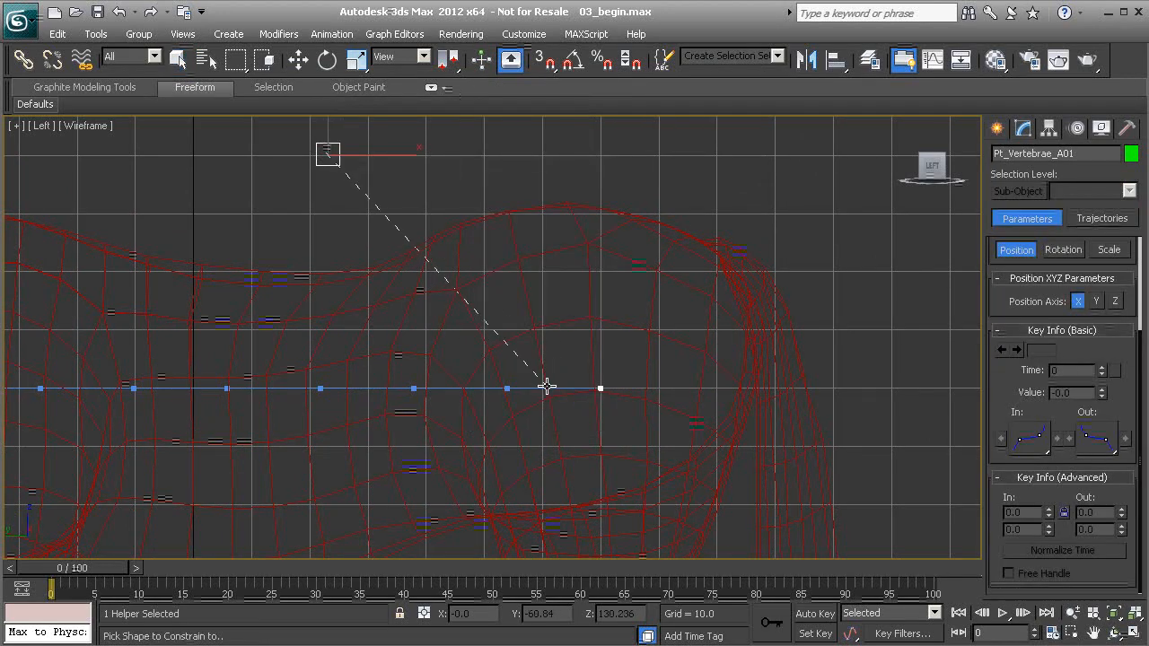
pyautogui.click(545, 388)
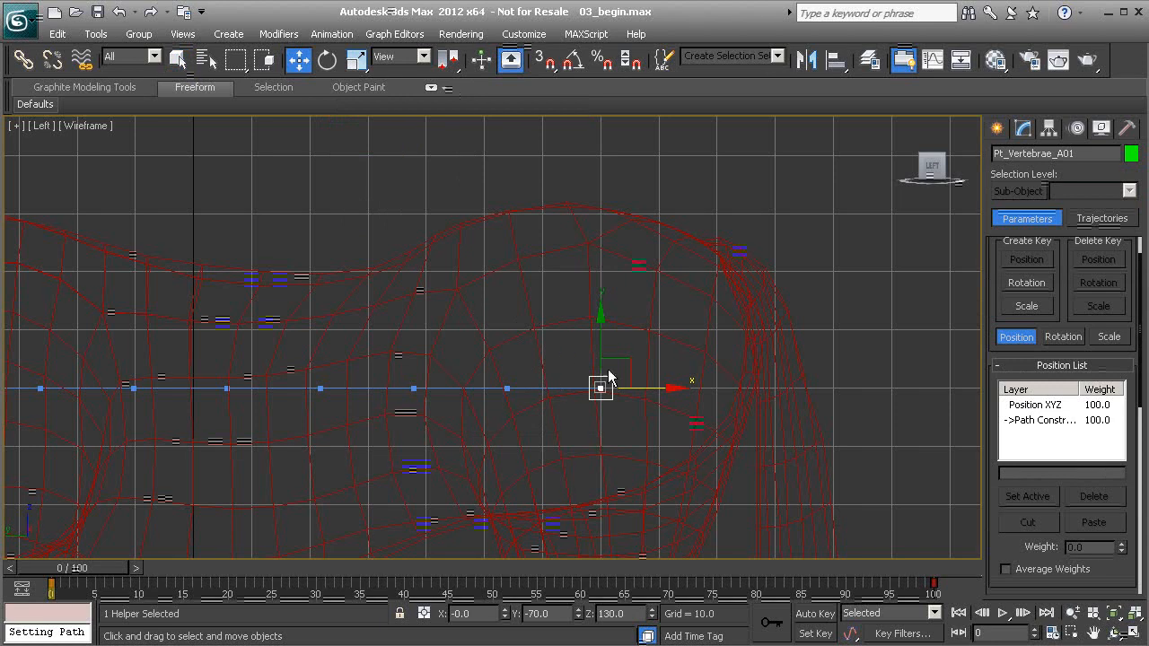
# Step: Scrub the animation to check how the constrained helper travels along the spine spline
pyautogui.scroll(-5, 444, 373)
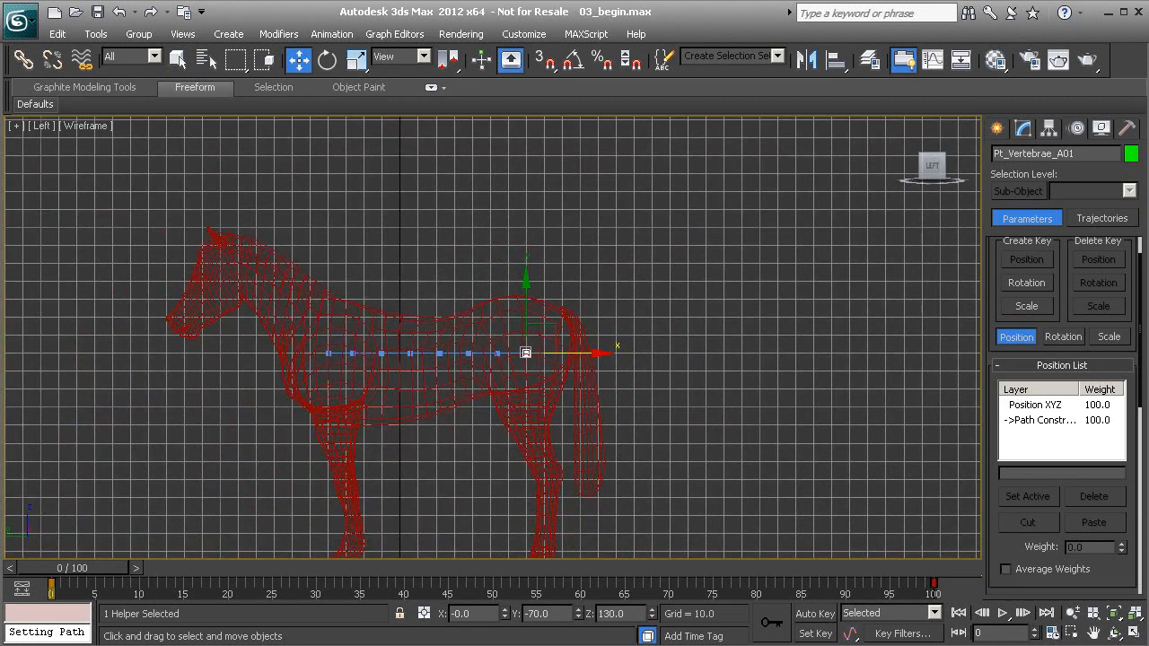
pyautogui.scroll(4, 375, 431)
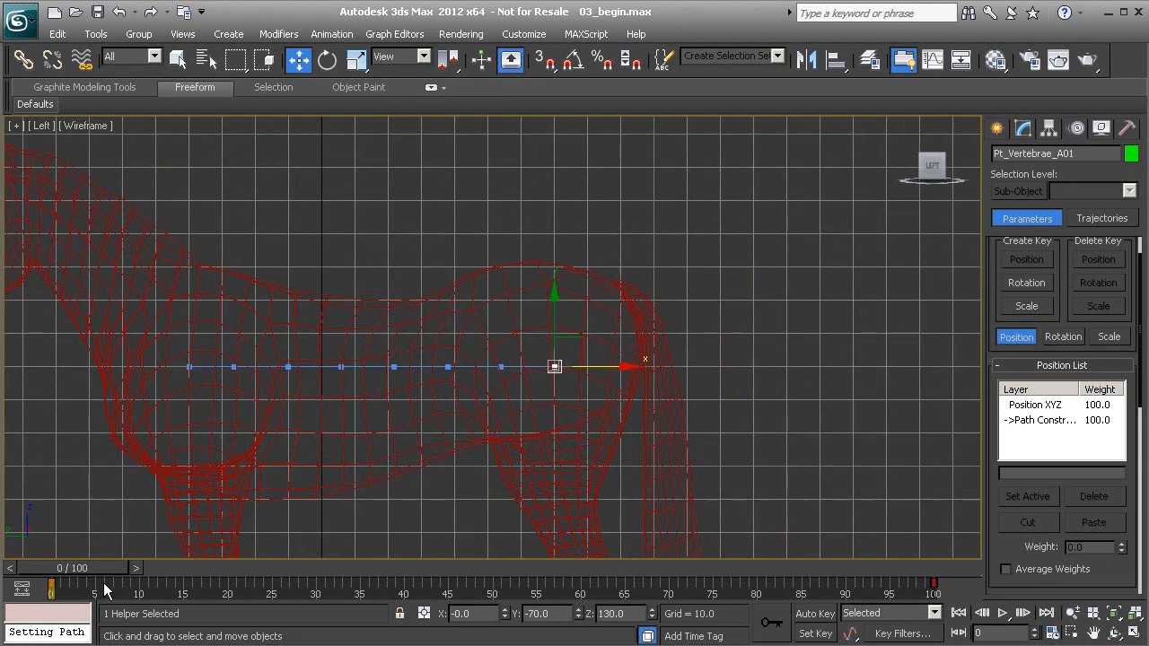
pyautogui.moveTo(119, 563); pyautogui.dragTo(36, 546)
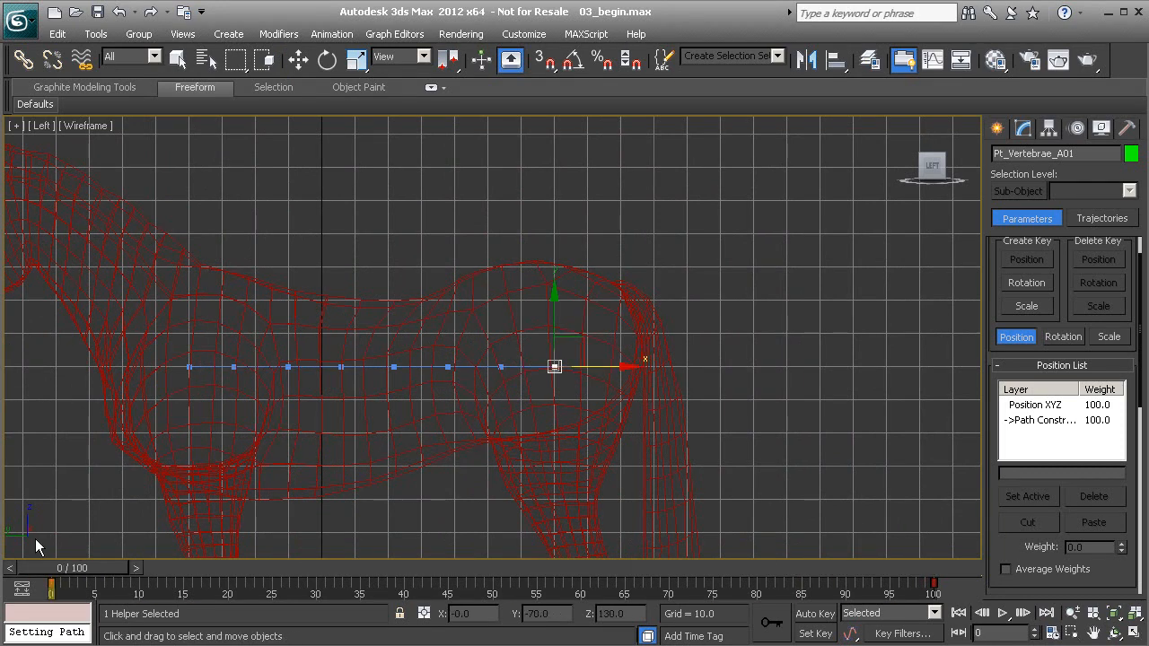
# Step: Delete the selected animation from the Pt_Vertebrae_A01 helper and scrub the timeline to check it
pyautogui.press('w')
pyautogui.scroll(5, 392, 398)
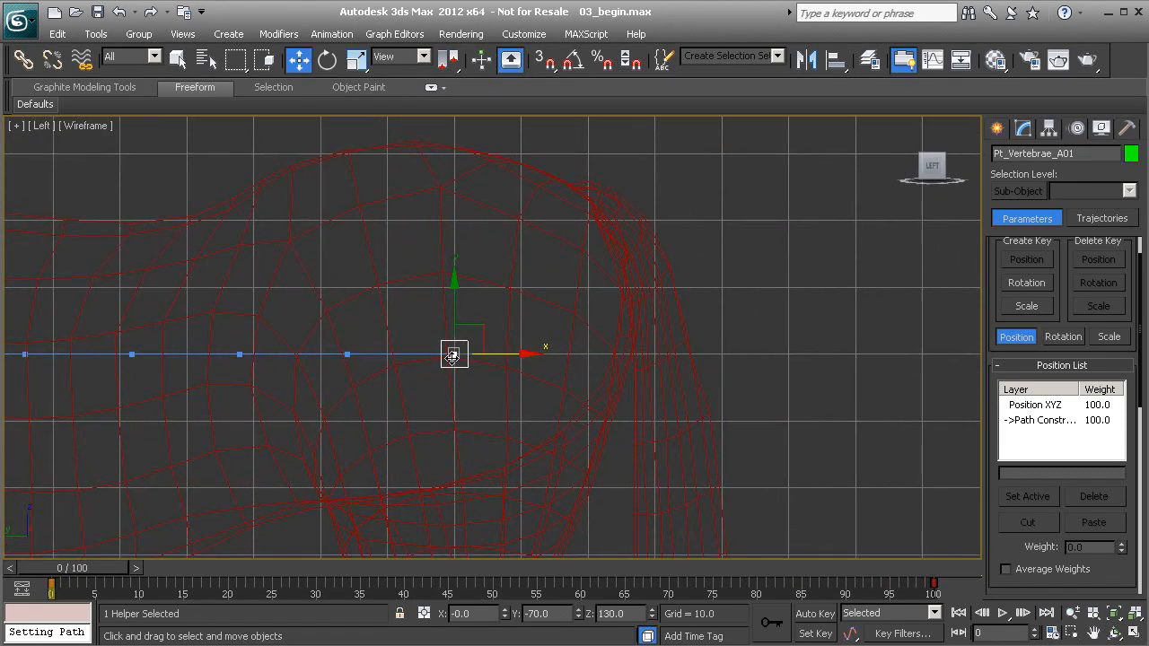
pyautogui.rightClick(535, 261)
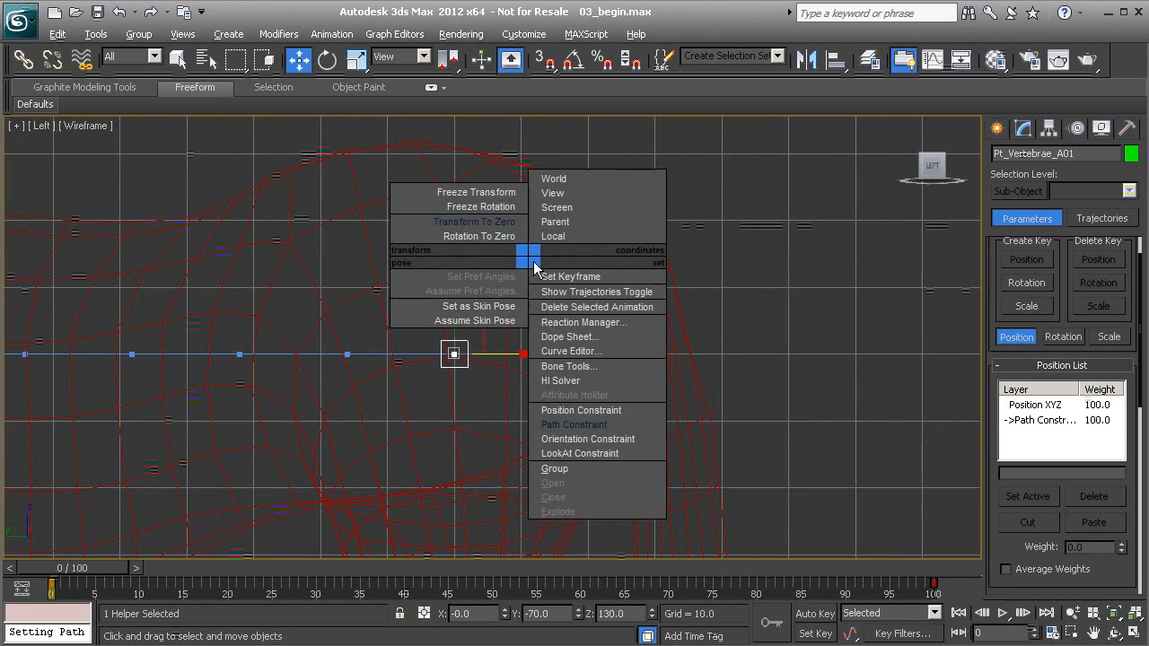
pyautogui.click(656, 310)
pyautogui.moveTo(95, 567)
pyautogui.mouseDown()
pyautogui.moveTo(746, 539)
pyautogui.moveTo(77, 566)
pyautogui.mouseUp()
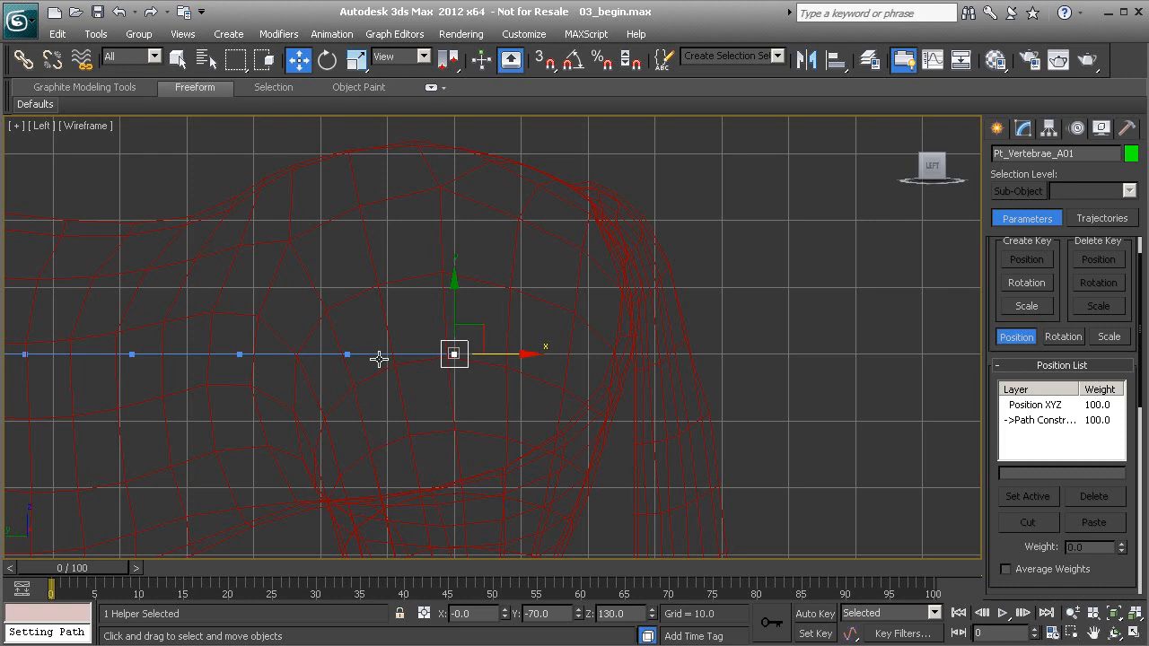
# Step: Open the Spl_Vertebrae01 spline for vertex editing and select its end vertex at the horse's hips
pyautogui.click(379, 357)
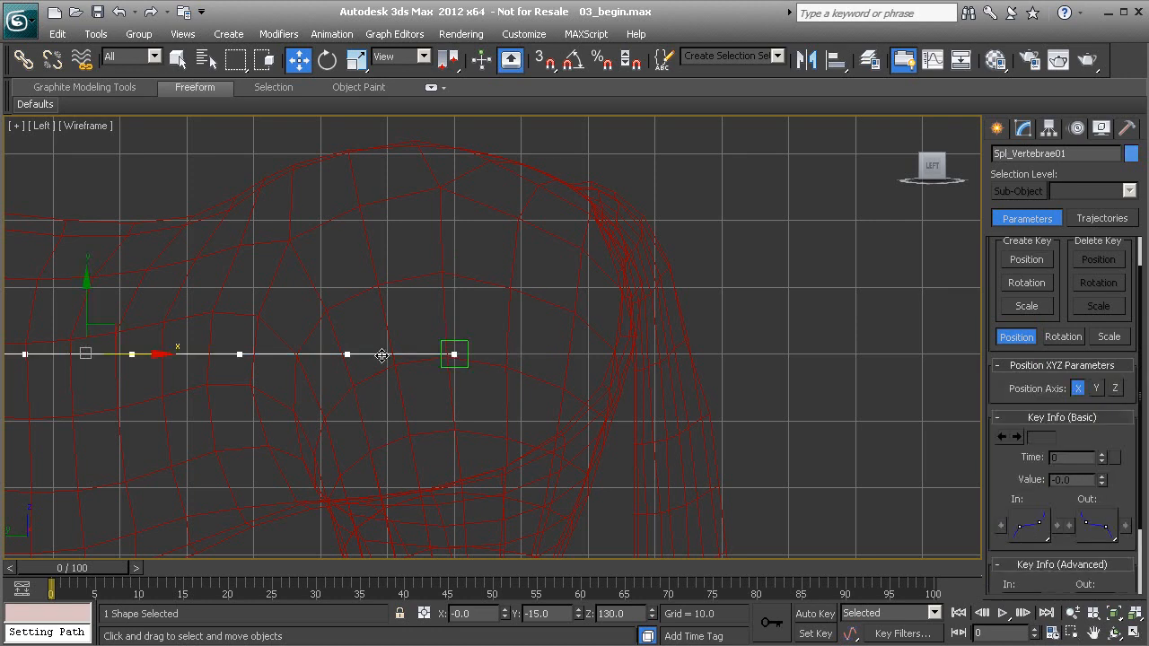
pyautogui.click(1022, 130)
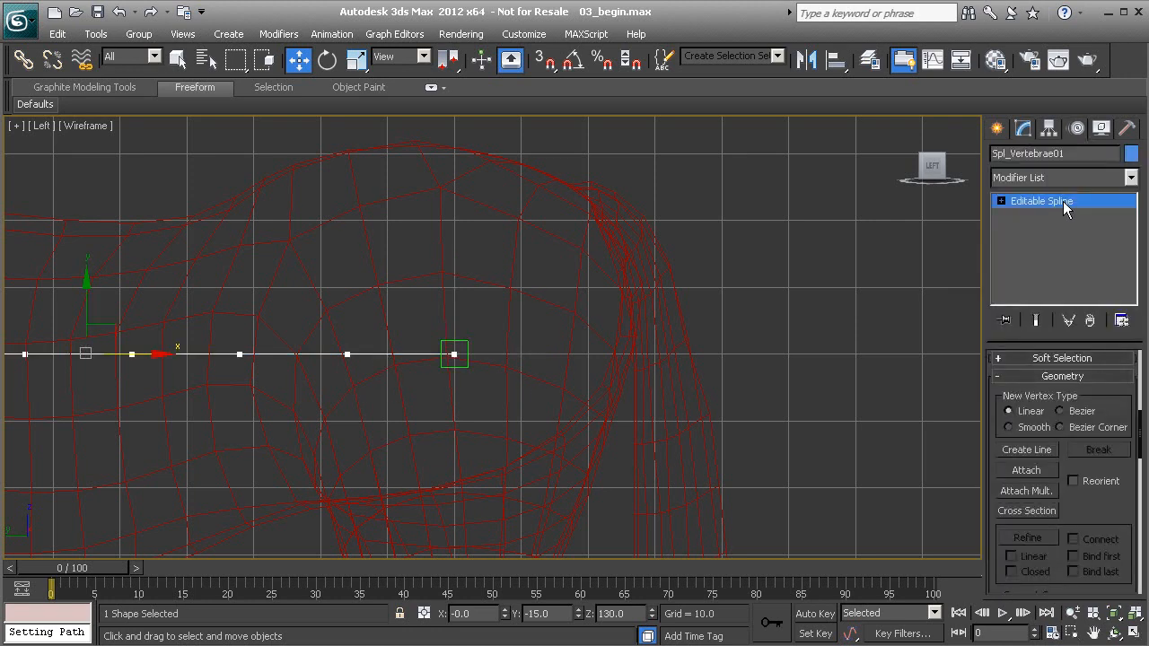
pyautogui.press('1')
pyautogui.moveTo(386, 277); pyautogui.dragTo(539, 393)
pyautogui.moveTo(485, 325)
pyautogui.mouseDown()
pyautogui.moveTo(526, 159)
pyautogui.moveTo(508, 290)
pyautogui.moveTo(541, 246)
pyautogui.moveTo(531, 405)
pyautogui.moveTo(492, 290)
pyautogui.moveTo(505, 470)
pyautogui.moveTo(443, 256)
pyautogui.moveTo(560, 493)
pyautogui.moveTo(538, 507)
pyautogui.moveTo(462, 333)
pyautogui.moveTo(472, 408)
pyautogui.moveTo(428, 397)
pyautogui.moveTo(644, 347)
pyautogui.moveTo(595, 293)
pyautogui.moveTo(499, 281)
pyautogui.moveTo(508, 339)
pyautogui.moveTo(482, 326)
pyautogui.mouseUp()
pyautogui.moveTo(378, 387); pyautogui.dragTo(410, 403, button='middle')
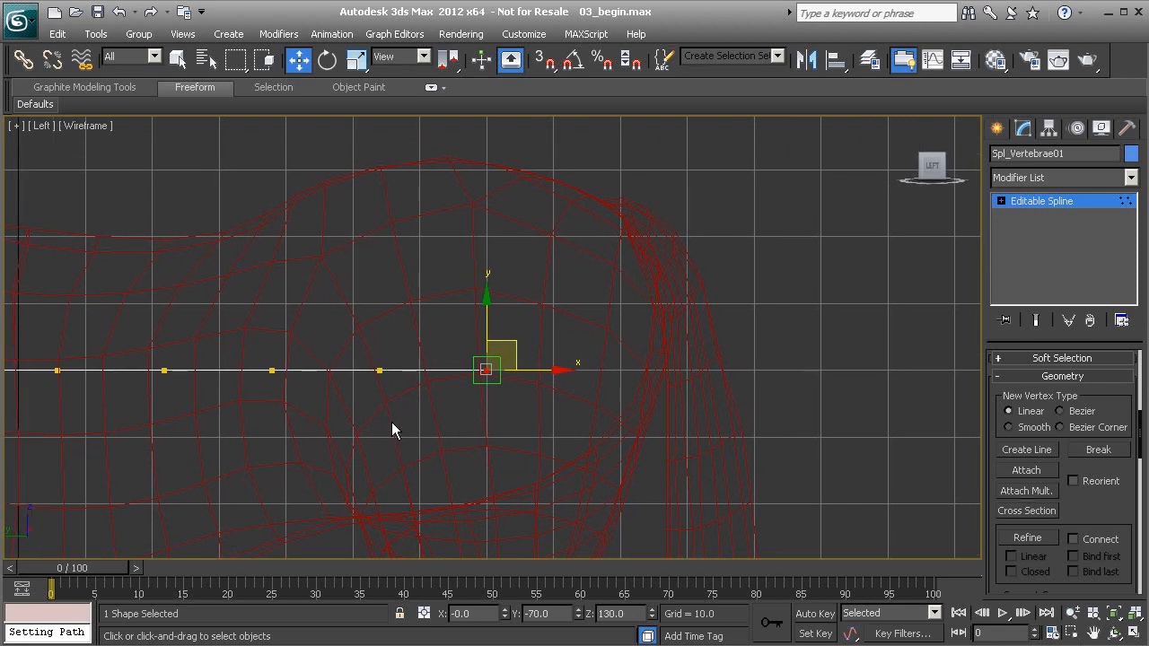
# Step: Try moving the spline's hip-end vertex to test whether the helper follows, cancel each move and leave vertex editing
pyautogui.moveTo(511, 350); pyautogui.dragTo(661, 277)
pyautogui.rightClick(662, 277)
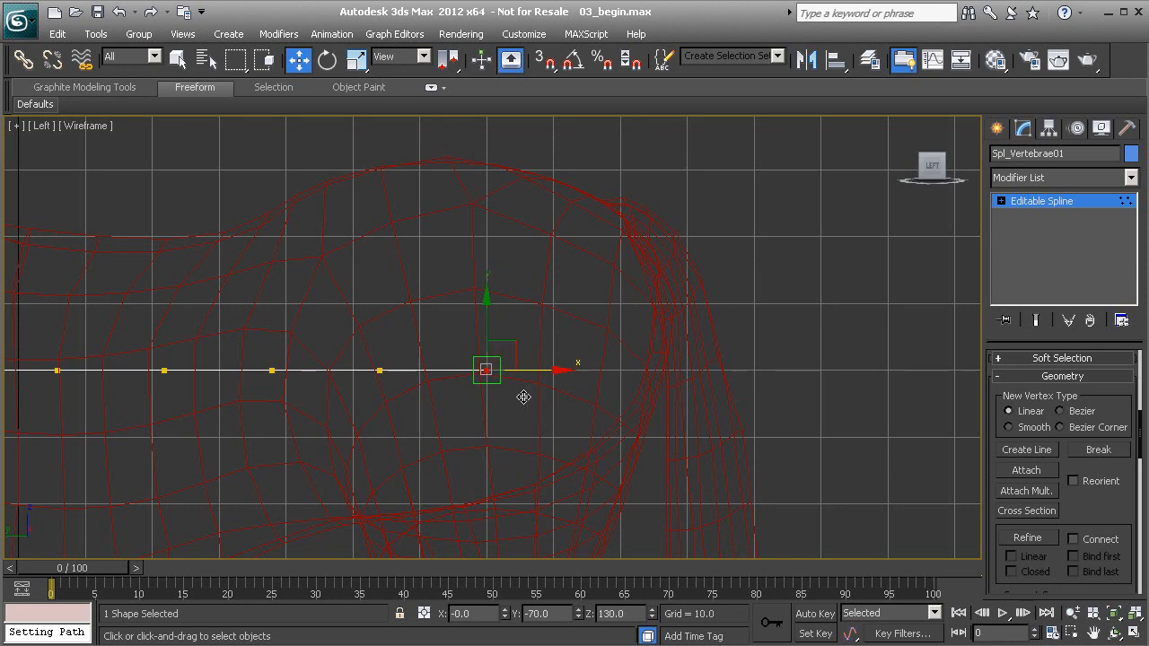
pyautogui.moveTo(514, 345); pyautogui.dragTo(623, 439)
pyautogui.rightClick(623, 440)
pyautogui.scroll(-5, 462, 332)
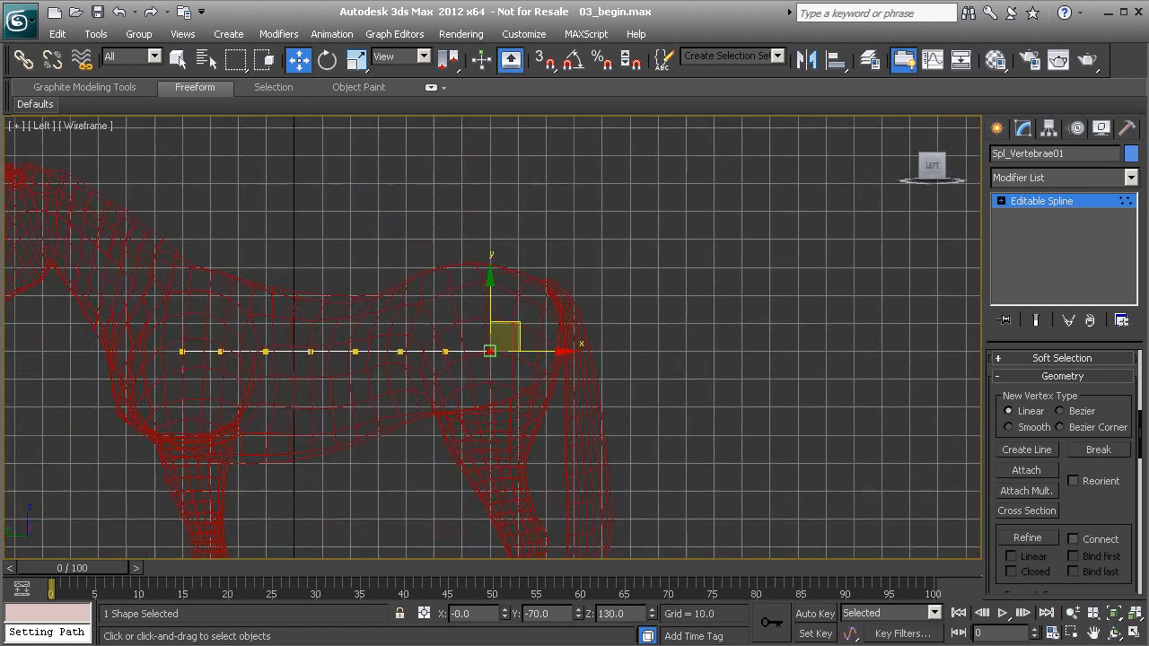
pyautogui.moveTo(471, 394); pyautogui.dragTo(418, 397, button='middle')
pyautogui.scroll(5, 494, 332)
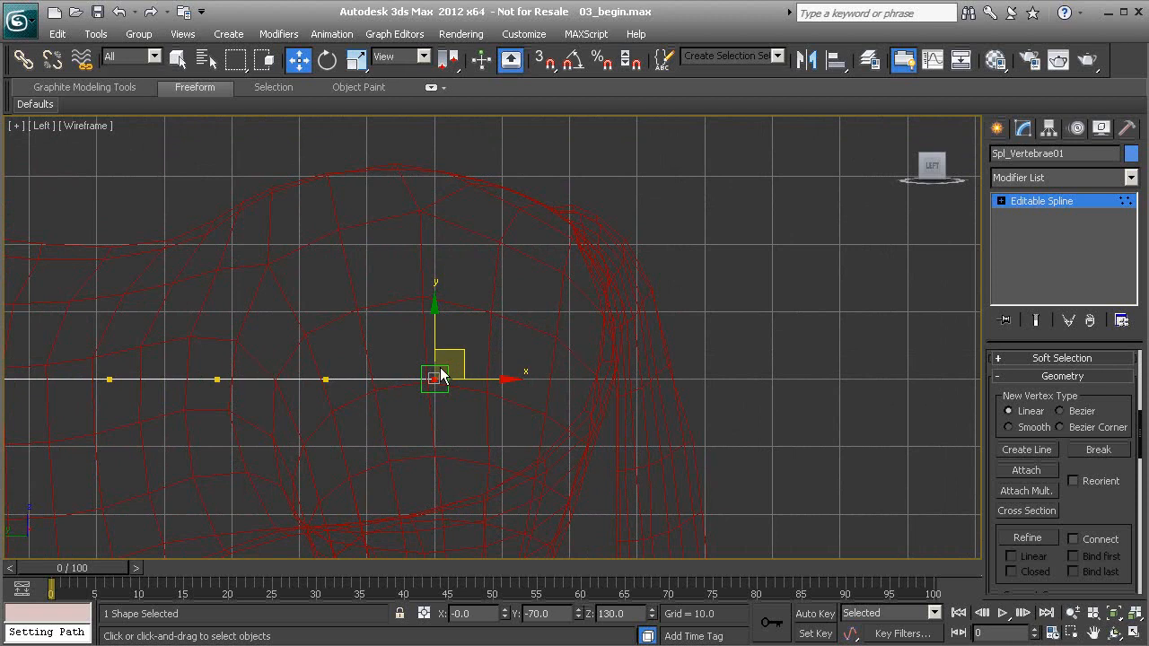
pyautogui.moveTo(451, 404); pyautogui.dragTo(537, 402, button='middle')
pyautogui.click(530, 391)
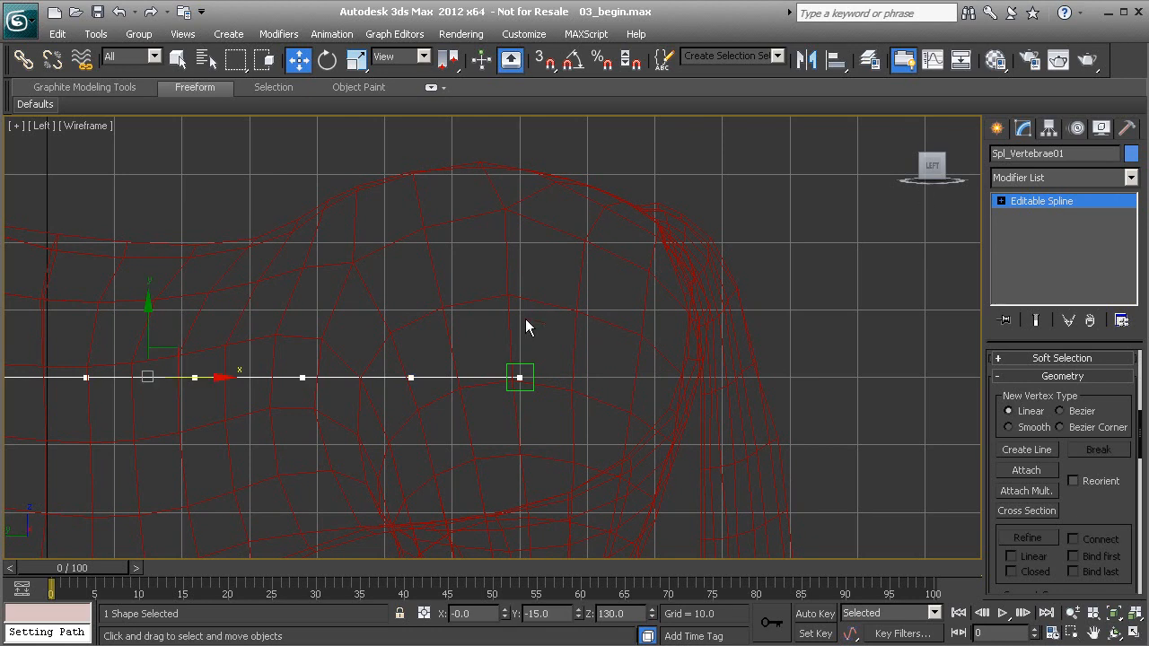
# Step: Clone Pt_Vertebrae_A01 as a copy moved along the spline to its second vertex, named Pt_Vertebrae_B01
pyautogui.moveTo(518, 323); pyautogui.dragTo(550, 314, button='middle')
pyautogui.click(557, 366)
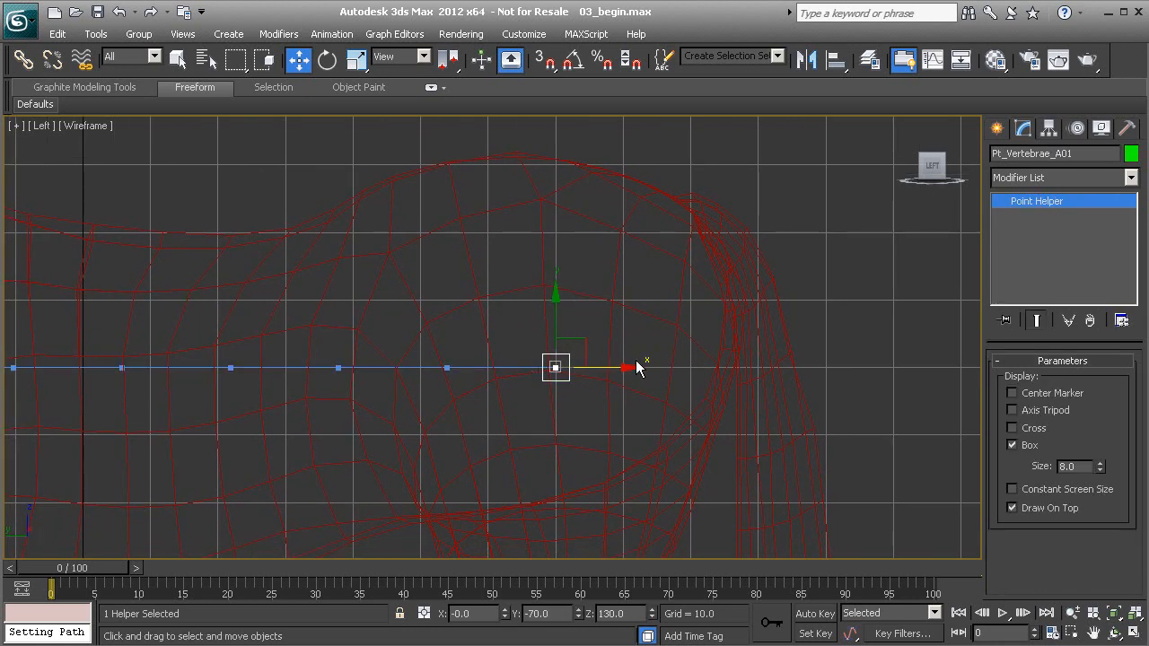
pyautogui.keyDown('shift'); pyautogui.moveTo(626, 367); pyautogui.dragTo(529, 369); pyautogui.keyUp('shift')
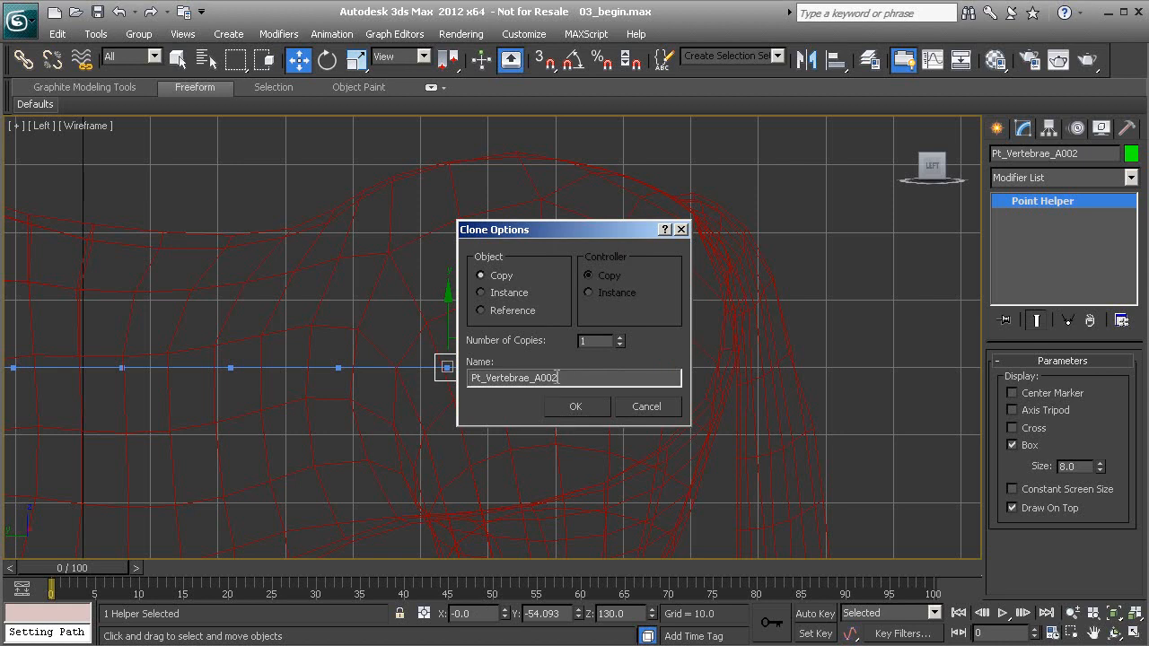
pyautogui.moveTo(536, 377); pyautogui.dragTo(584, 380)
pyautogui.write('B01')
pyautogui.click(578, 408)
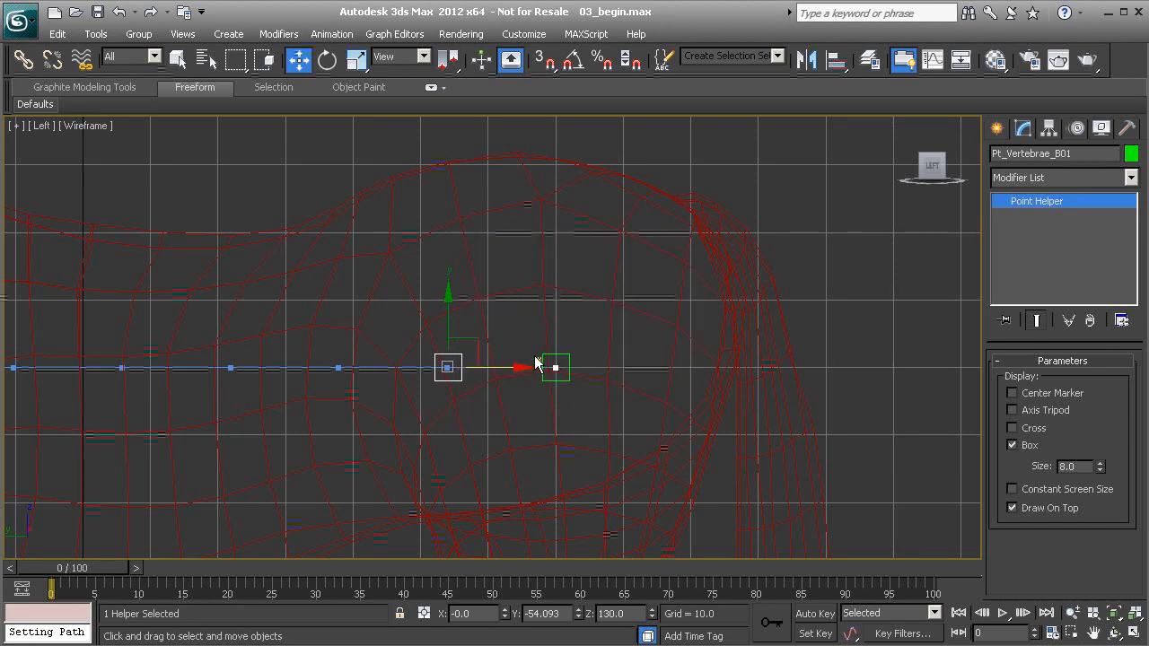
# Step: Set the % Along Path of Pt_Vertebrae_B01's Path Constraint to 14.5
pyautogui.moveTo(470, 367); pyautogui.dragTo(644, 325, button='middle')
pyautogui.scroll(-3, 577, 351)
pyautogui.scroll(1, 577, 351)
pyautogui.scroll(1, 595, 334)
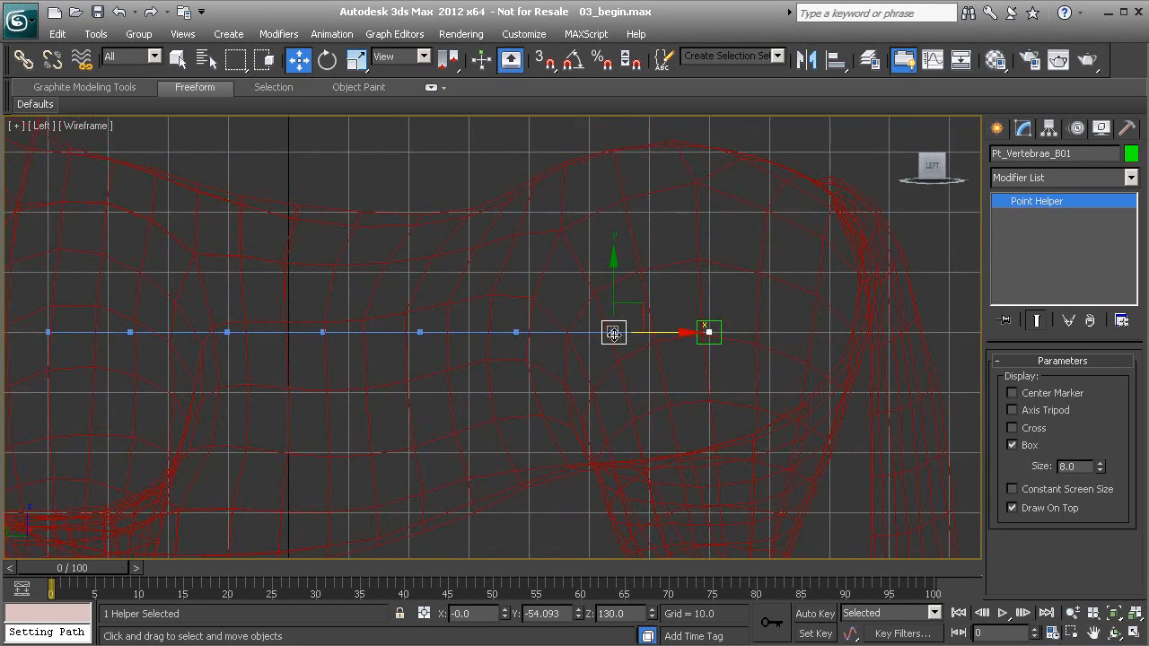
pyautogui.moveTo(604, 344); pyautogui.dragTo(569, 339, button='middle')
pyautogui.click(1075, 126)
pyautogui.moveTo(994, 453); pyautogui.dragTo(991, 150)
pyautogui.moveTo(996, 349); pyautogui.dragTo(1013, 561)
pyautogui.moveTo(998, 382); pyautogui.dragTo(997, 415)
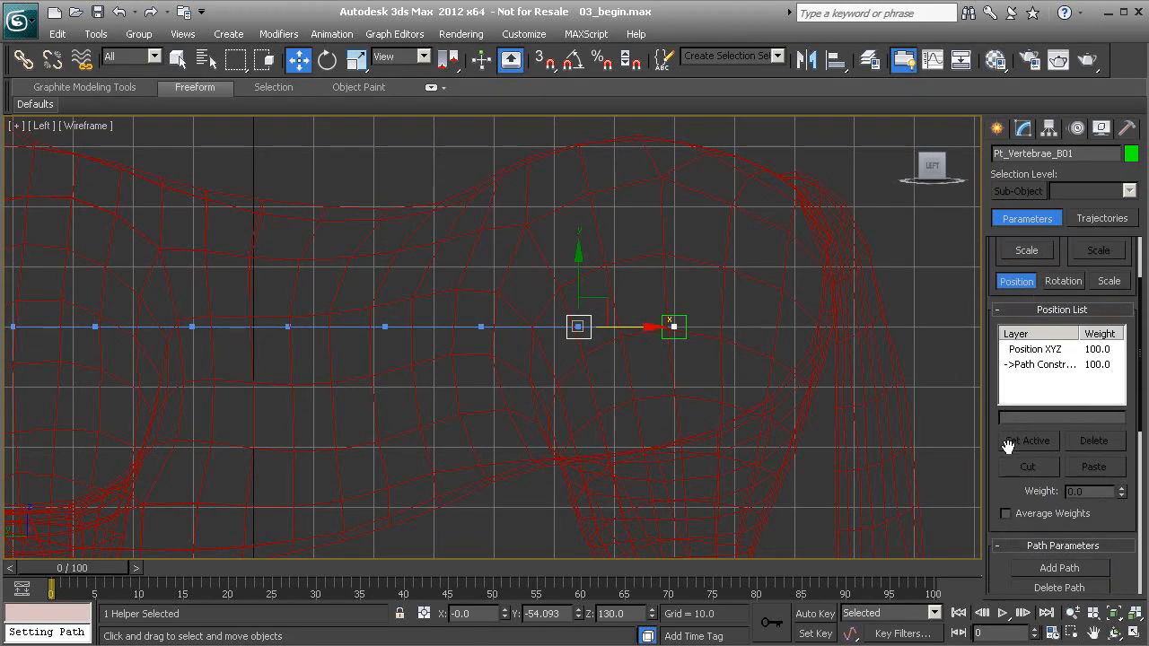
pyautogui.moveTo(998, 454); pyautogui.dragTo(1025, 134)
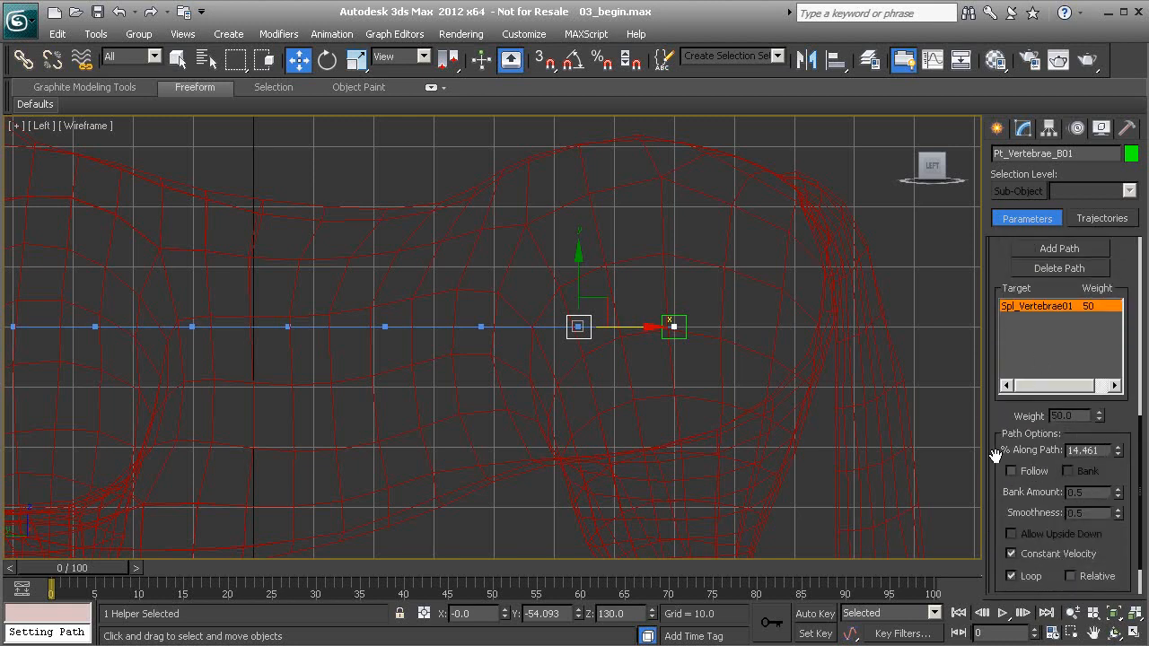
pyautogui.doubleClick(1076, 449)
pyautogui.write('14.5')
pyautogui.press('Return')
# Step: Examine the position of Pt_Vertebrae_B01 on the spline relative to the vertices along the horse's spine
pyautogui.moveTo(714, 392); pyautogui.dragTo(675, 390, button='middle')
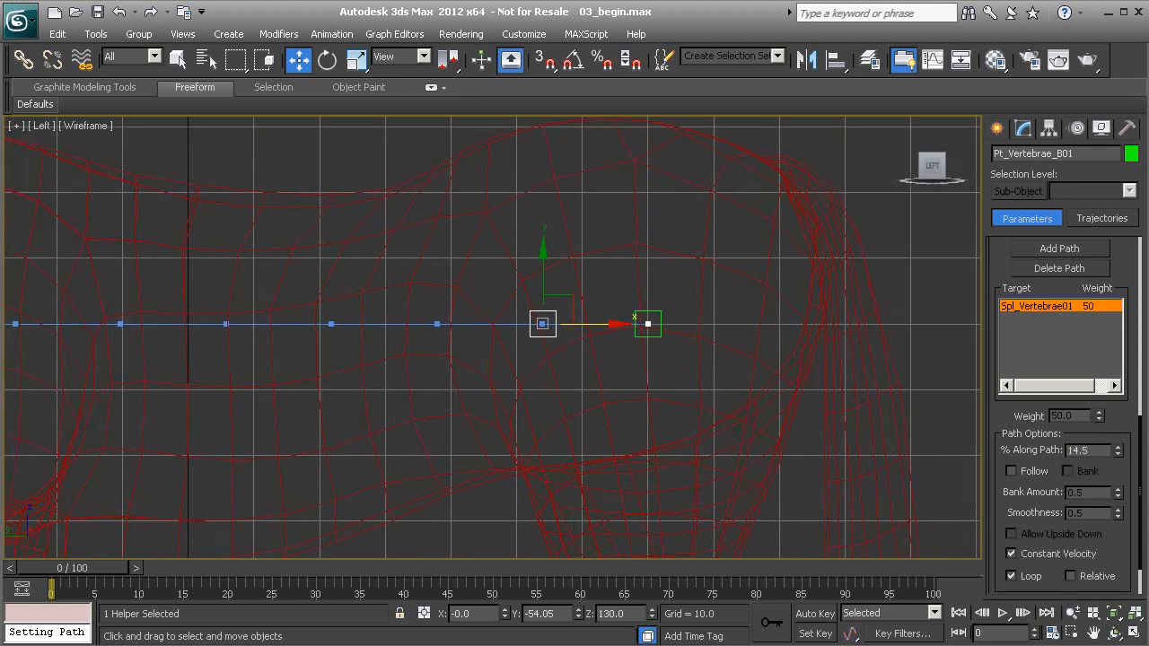
pyautogui.scroll(2, 545, 307)
pyautogui.moveTo(529, 329); pyautogui.dragTo(641, 361, button='middle')
pyautogui.moveTo(520, 355); pyautogui.dragTo(566, 360, button='middle')
pyautogui.scroll(-4, 503, 359)
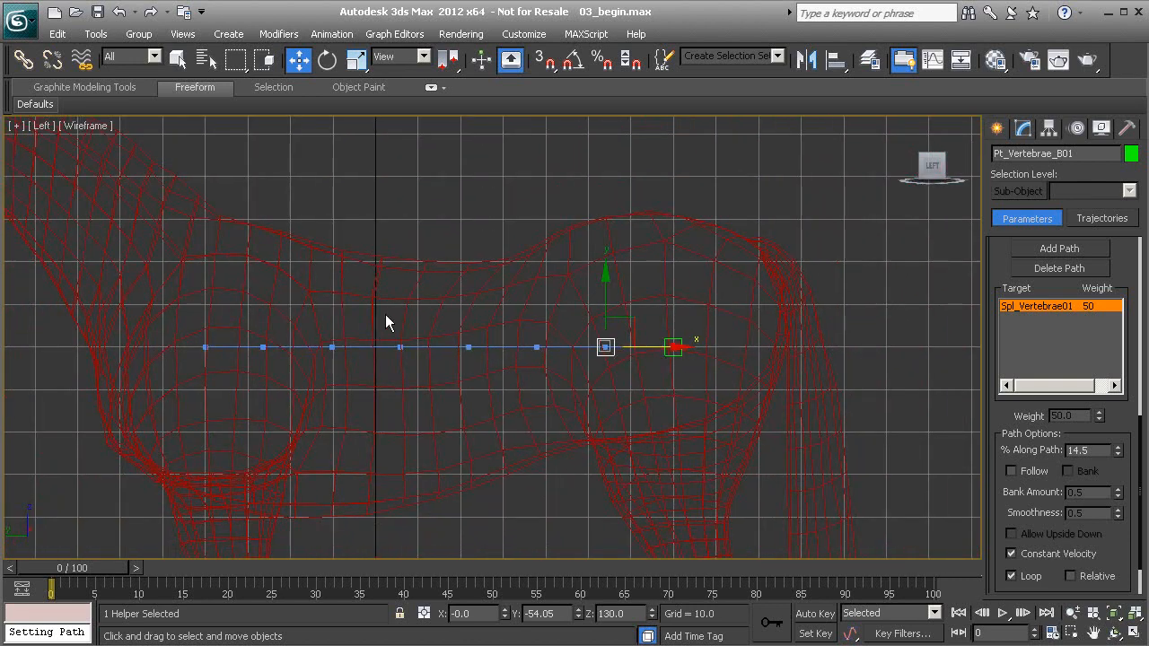
pyautogui.moveTo(556, 403); pyautogui.dragTo(571, 421, button='middle')
pyautogui.scroll(4, 531, 413)
pyautogui.scroll(-4, 572, 421)
pyautogui.scroll(-1, 500, 377)
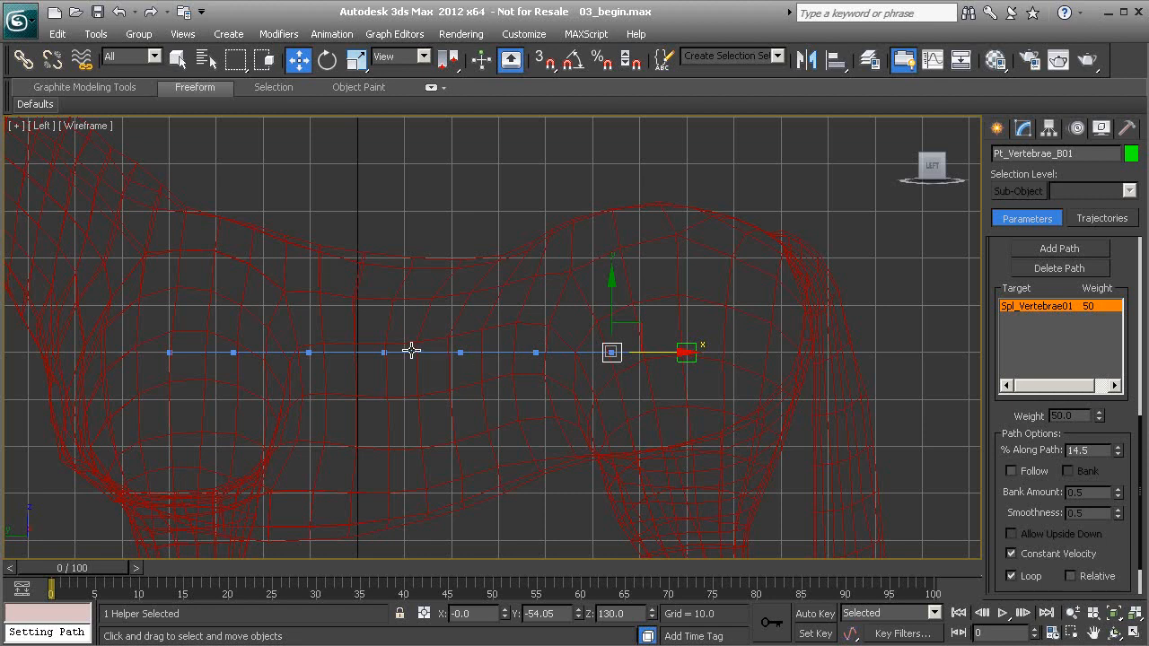
pyautogui.scroll(2, 379, 372)
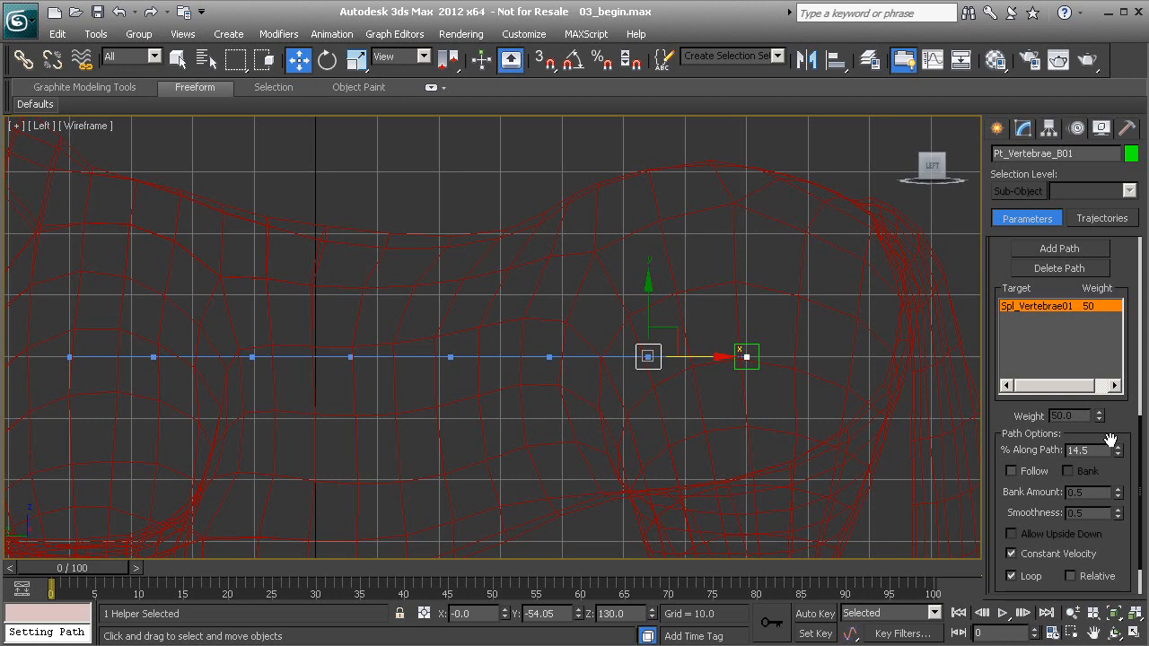
pyautogui.moveTo(726, 416); pyautogui.dragTo(557, 417, button='middle')
pyautogui.scroll(2, 562, 390)
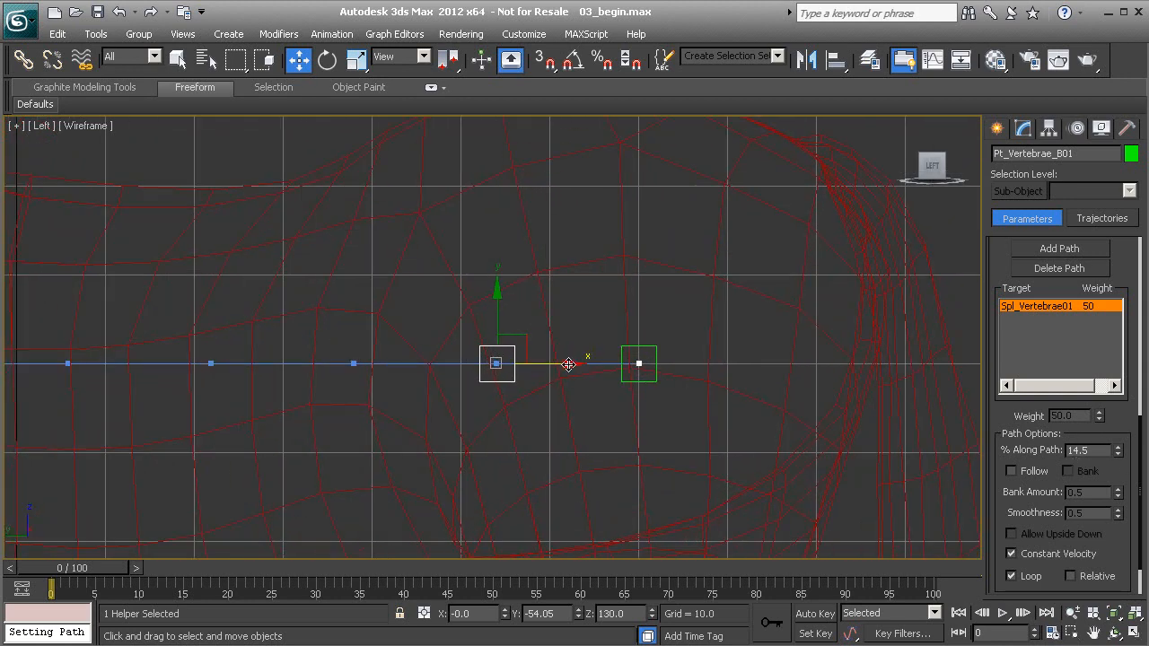
# Step: Clone Pt_Vertebrae_B01 along the spline toward the horse's shoulders as six evenly spaced copies
pyautogui.moveTo(497, 380); pyautogui.dragTo(659, 379, button='middle')
pyautogui.scroll(-3, 630, 386)
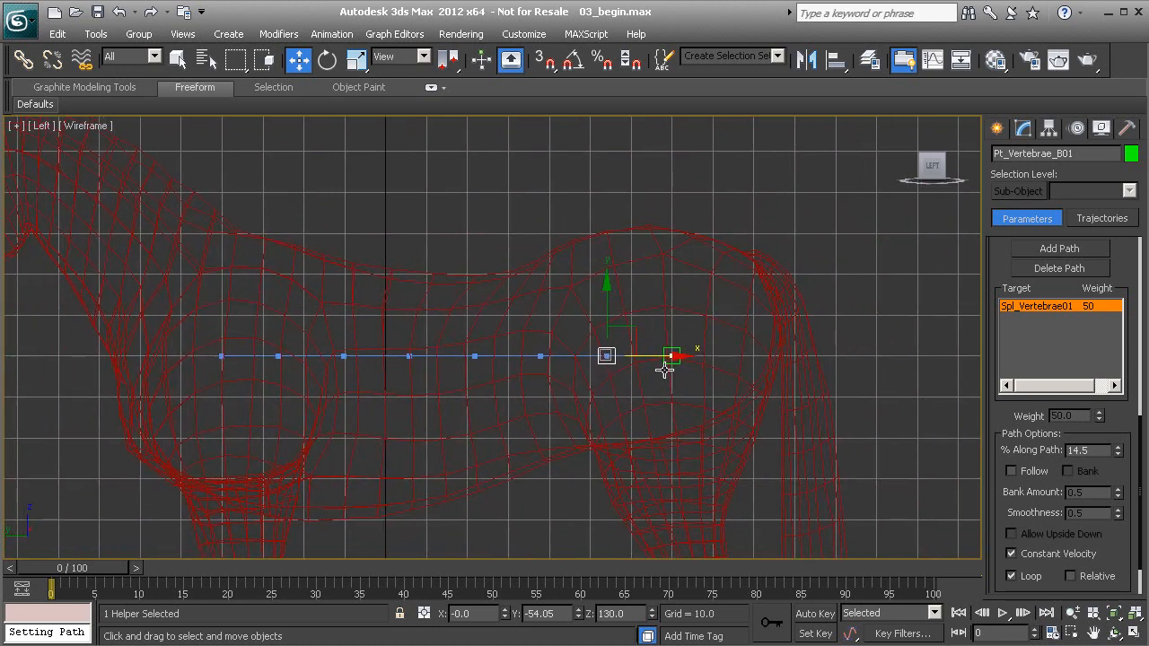
pyautogui.keyDown('shift'); pyautogui.moveTo(673, 356); pyautogui.dragTo(619, 356); pyautogui.keyUp('shift')
pyautogui.moveTo(597, 224)
pyautogui.mouseDown()
pyautogui.moveTo(371, 140)
pyautogui.moveTo(395, 97)
pyautogui.mouseUp()
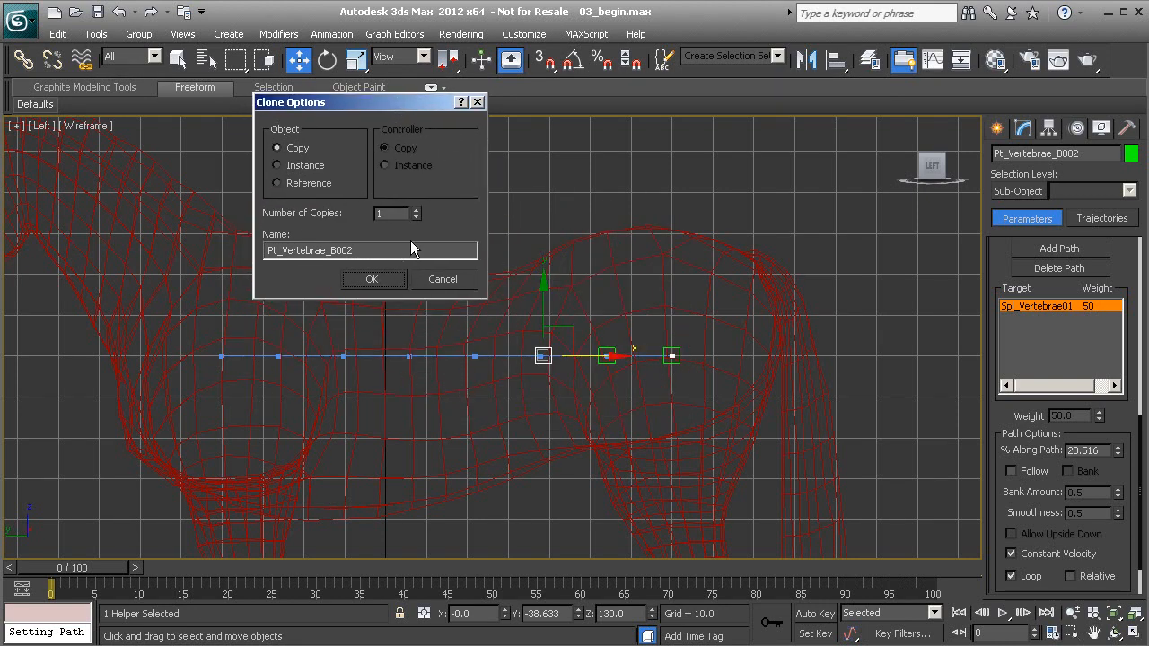
pyautogui.click(388, 213)
pyautogui.click(372, 280)
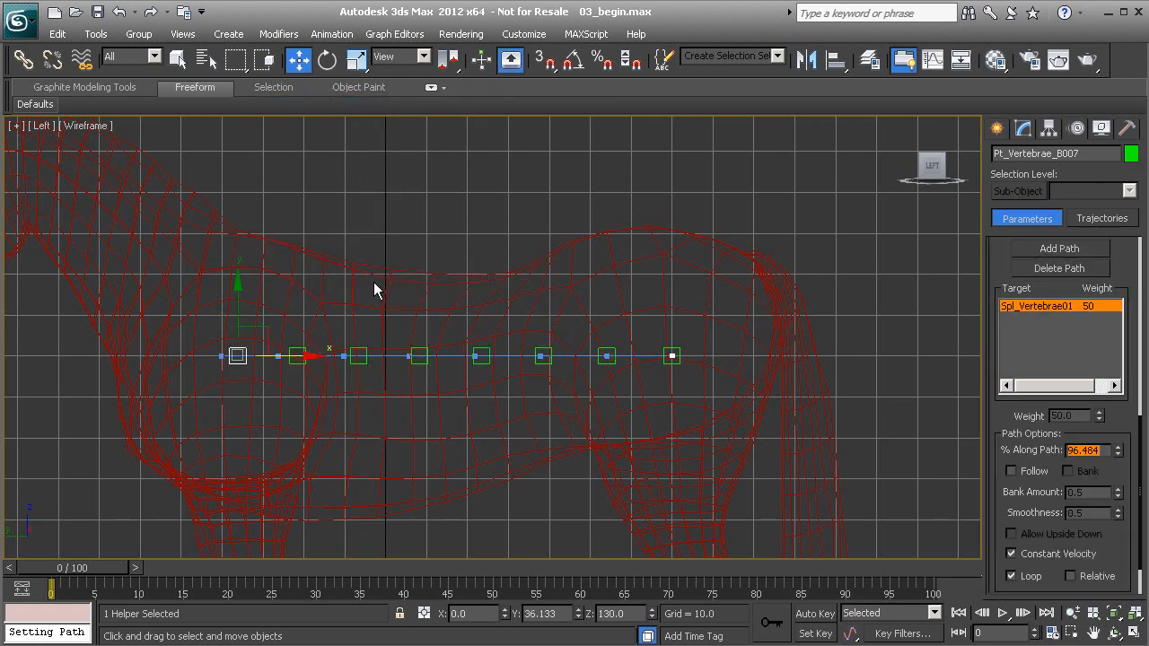
# Step: Set the % Along Path of Pt_Vertebrae_B002's Path Constraint to 29.0 so it sits on its spline vertex
pyautogui.scroll(5, 501, 361)
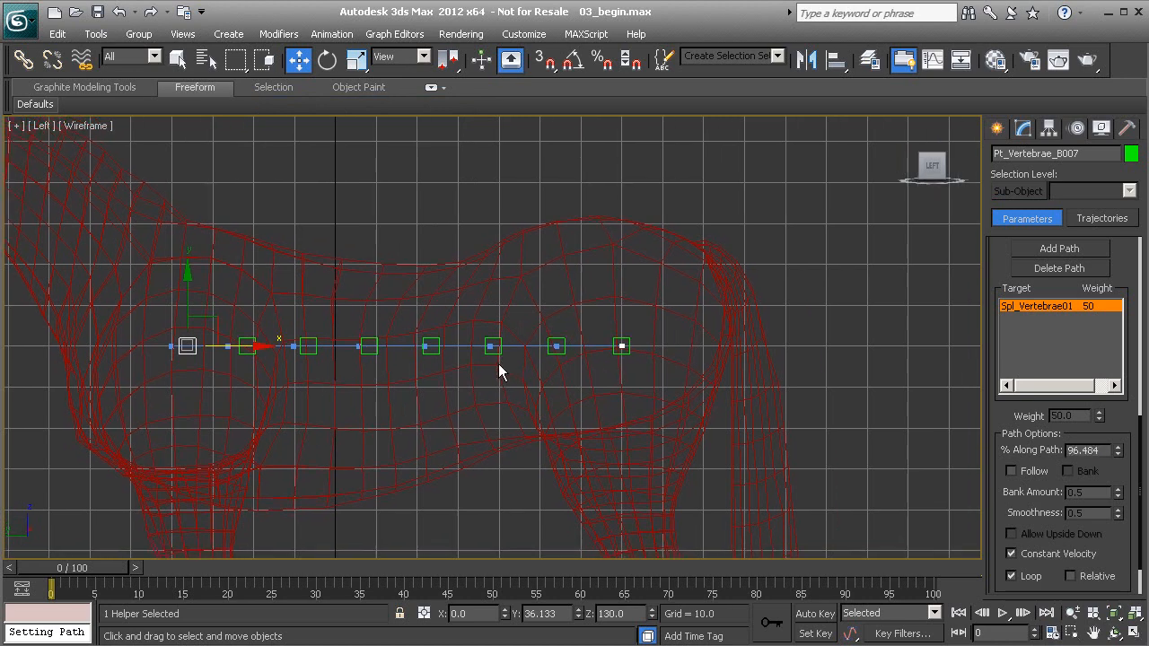
pyautogui.click(507, 366)
pyautogui.scroll(-3, 507, 381)
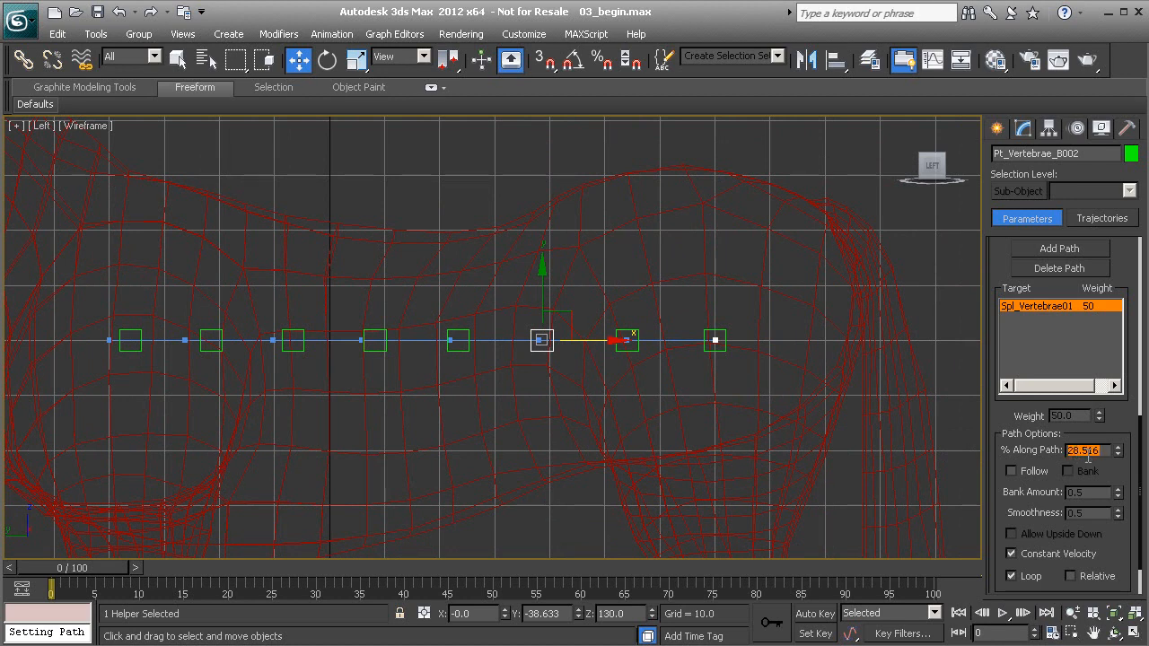
pyautogui.write('29.0')
pyautogui.press('Return')
# Step: Set the % Along Path of Pt_Vertebrae_B003's Path Constraint to 43.5
pyautogui.click(458, 340)
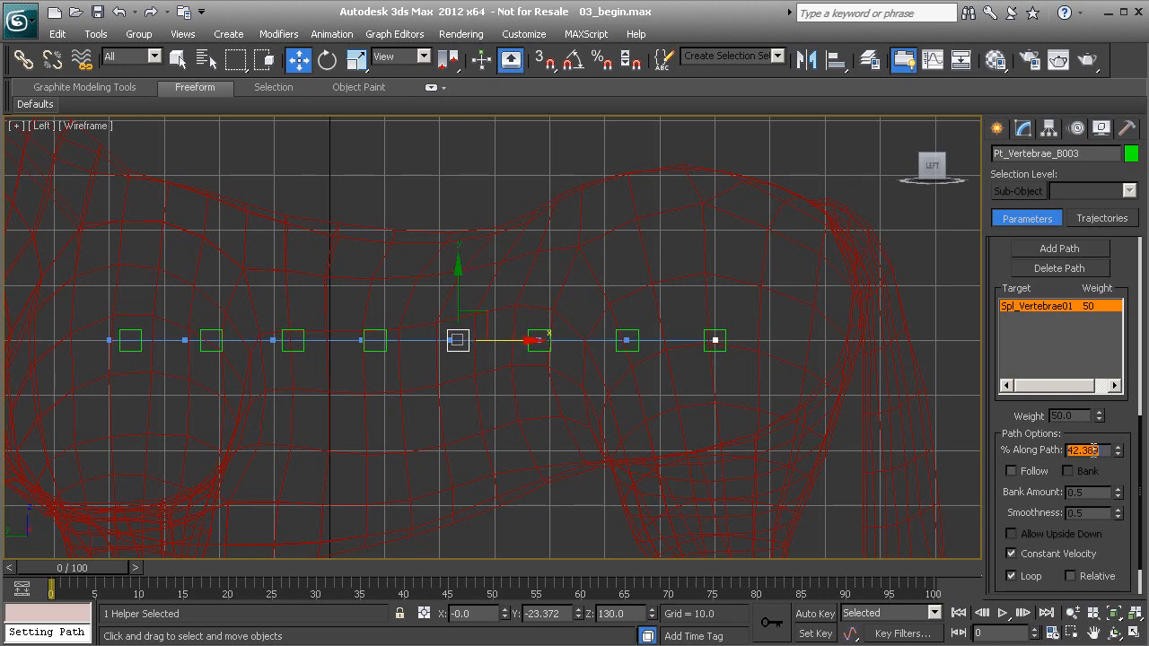
pyautogui.write('43.5')
pyautogui.press('Return')
# Step: Set the % Along Path of Pt_Vertebrae_B004's Path Constraint to 58
pyautogui.moveTo(434, 361); pyautogui.dragTo(546, 352, button='middle')
pyautogui.click(486, 339)
pyautogui.doubleClick(1096, 454)
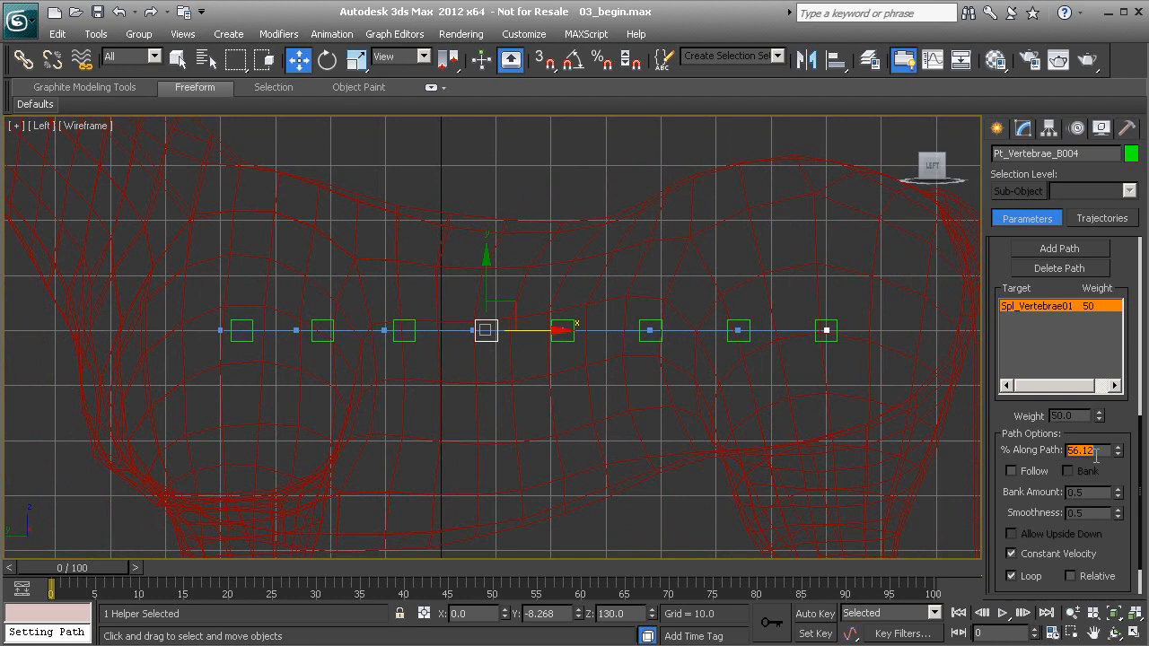
pyautogui.write('58')
pyautogui.press('Return')
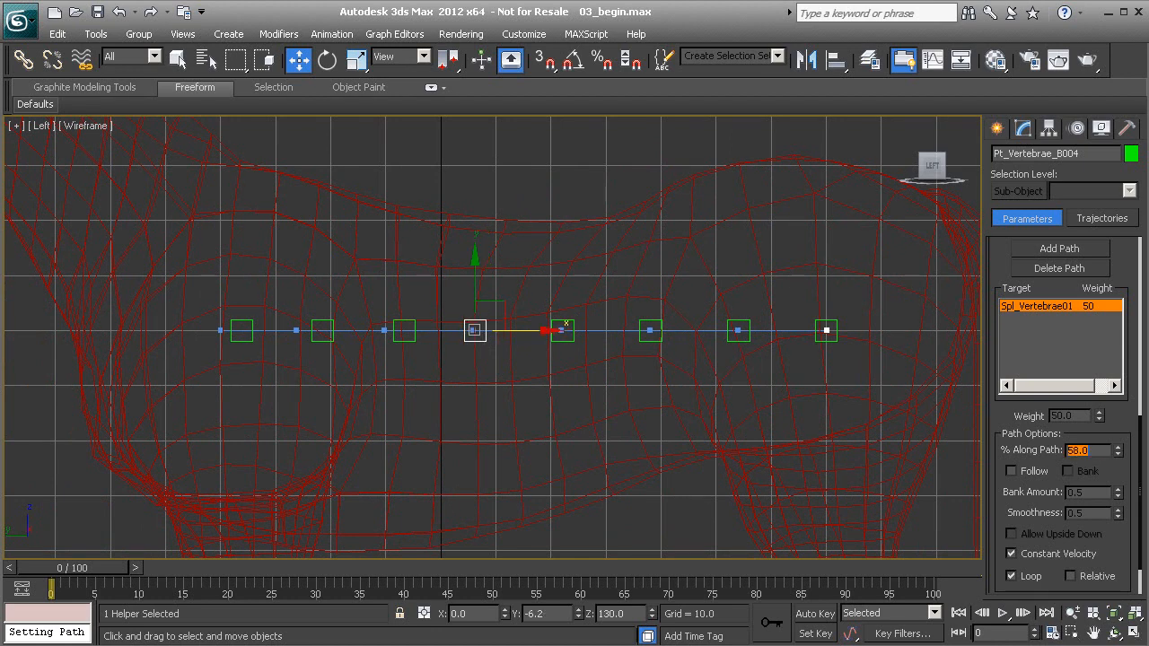
# Step: Set the % Along Path of Pt_Vertebrae_B005's Path Constraint to 72.5
pyautogui.click(410, 339)
pyautogui.moveTo(421, 389); pyautogui.dragTo(495, 391, button='middle')
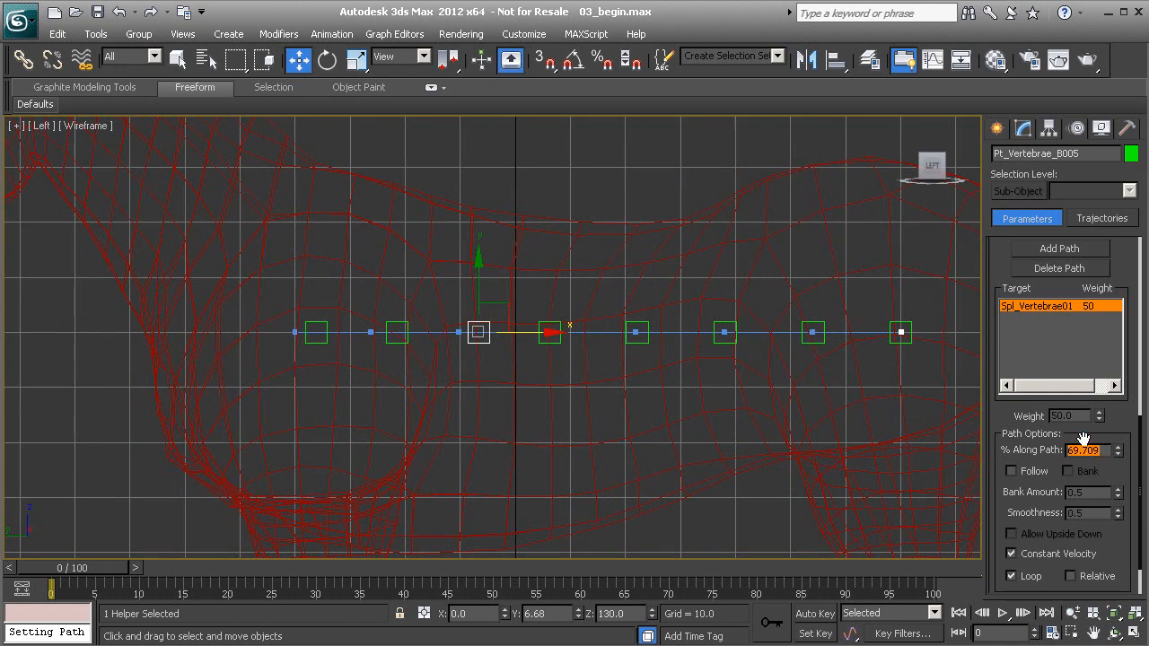
pyautogui.write('72.5')
pyautogui.press('Return')
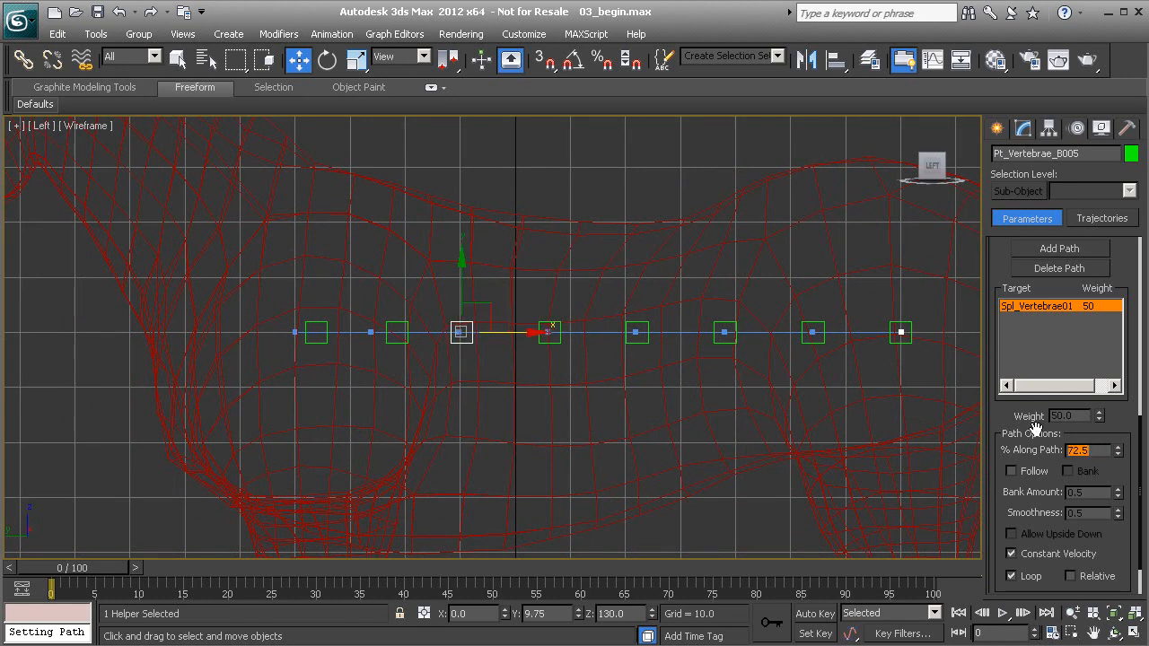
# Step: Set the % Along Path of Pt_Vertebrae_B006's Path Constraint to 87
pyautogui.click(396, 332)
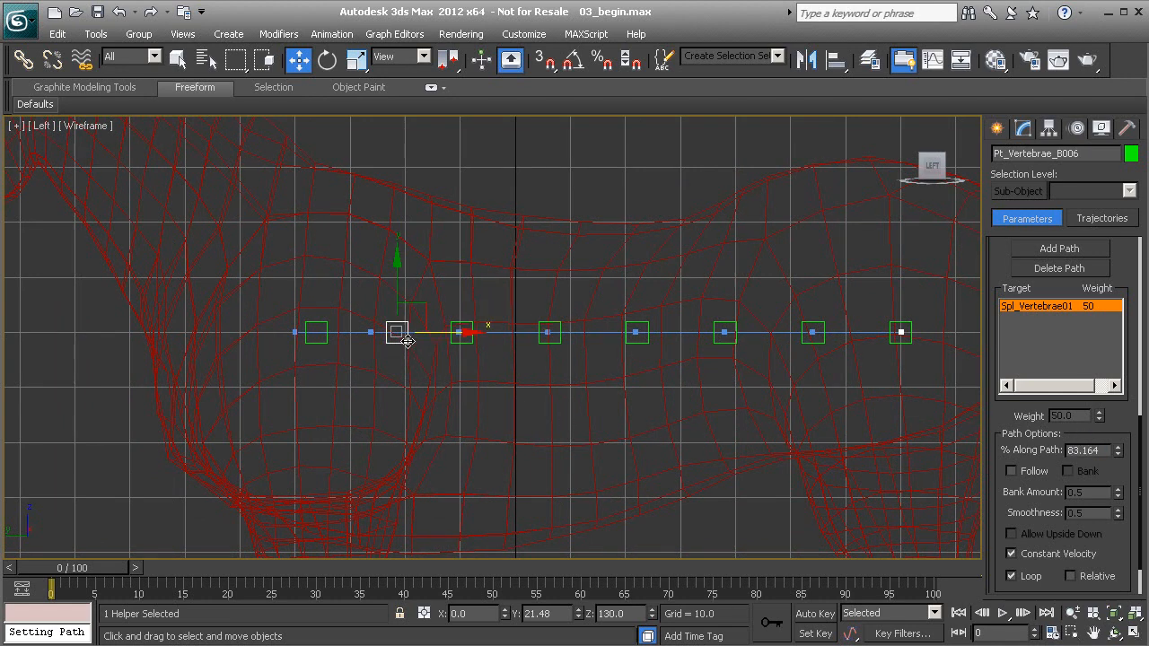
pyautogui.doubleClick(1084, 450)
pyautogui.write('87')
pyautogui.press('Return')
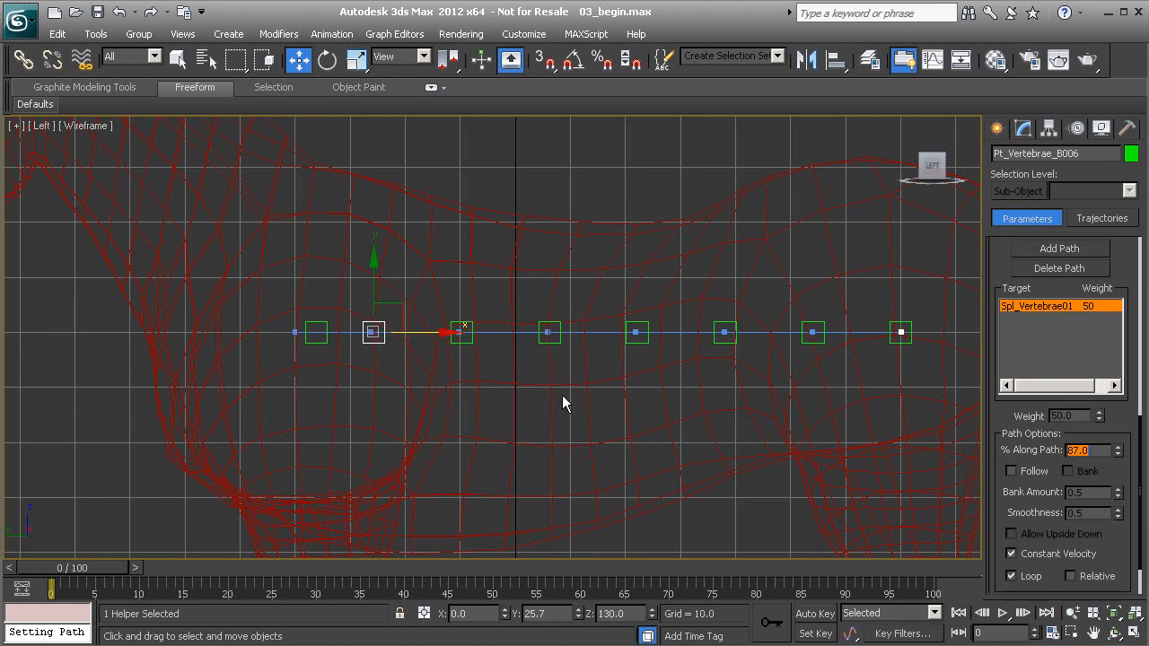
# Step: Set the % Along Path of Pt_Vertebrae_B007's Path Constraint to 100, at the shoulder end of the spline
pyautogui.click(323, 341)
pyautogui.doubleClick(1083, 449)
pyautogui.write('100')
pyautogui.press('Return')
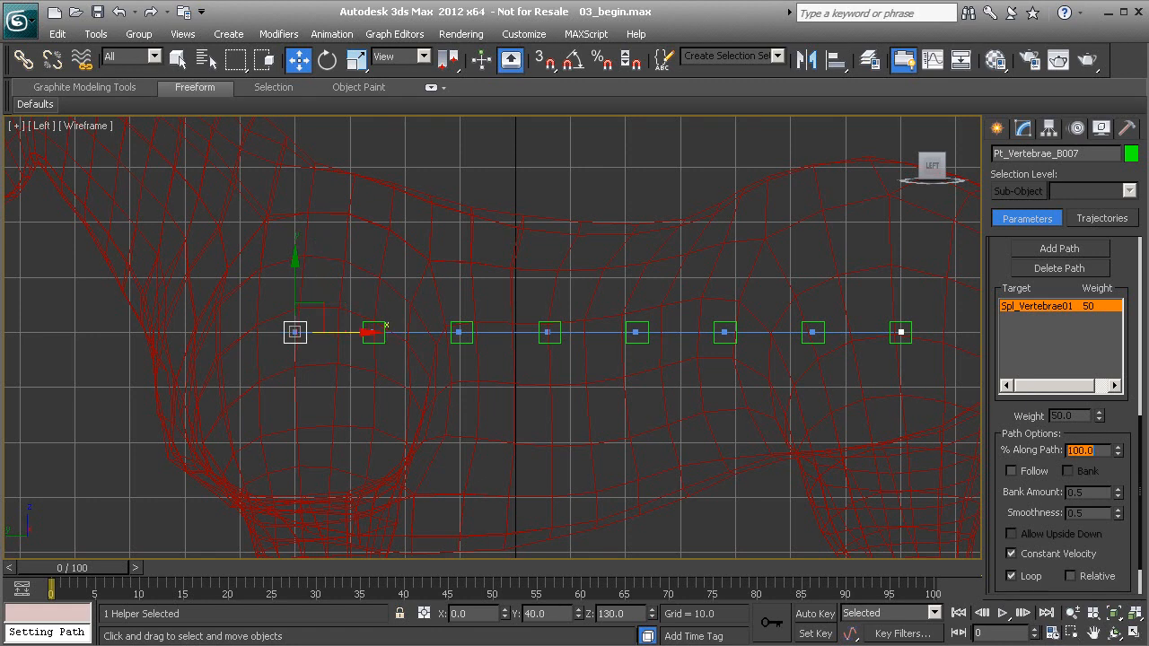
# Step: Test the constrained helpers by raising three middle vertices of Spl_Vertebrae01, undo the move and leave vertex editing
pyautogui.moveTo(517, 352); pyautogui.dragTo(461, 380, button='middle')
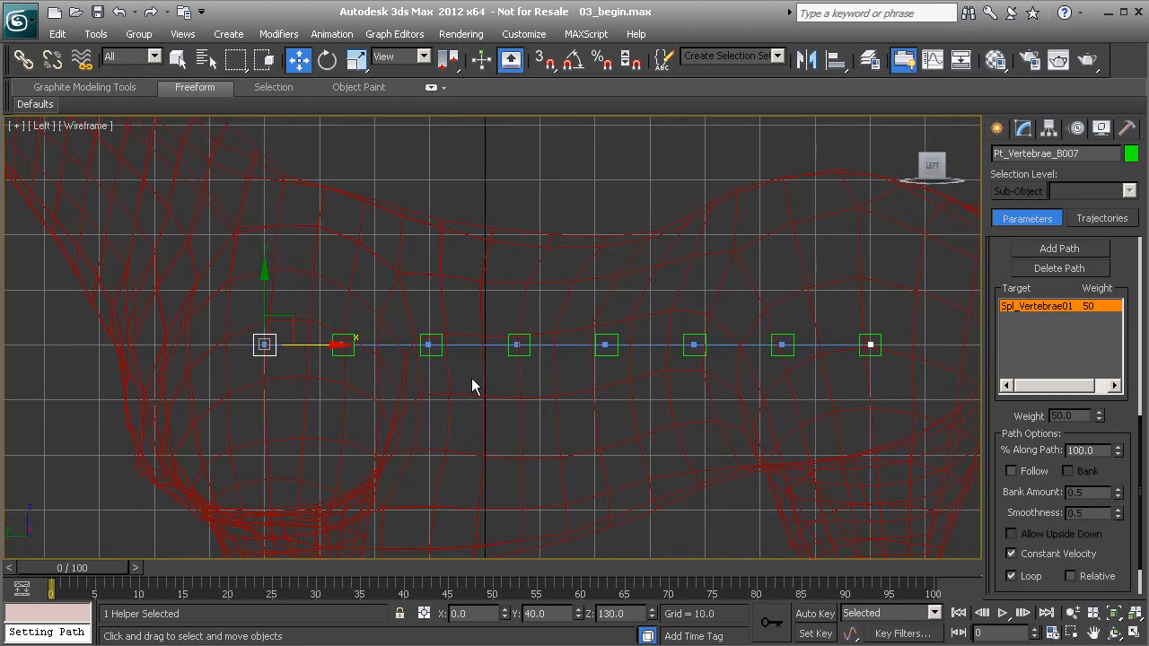
pyautogui.click(482, 348)
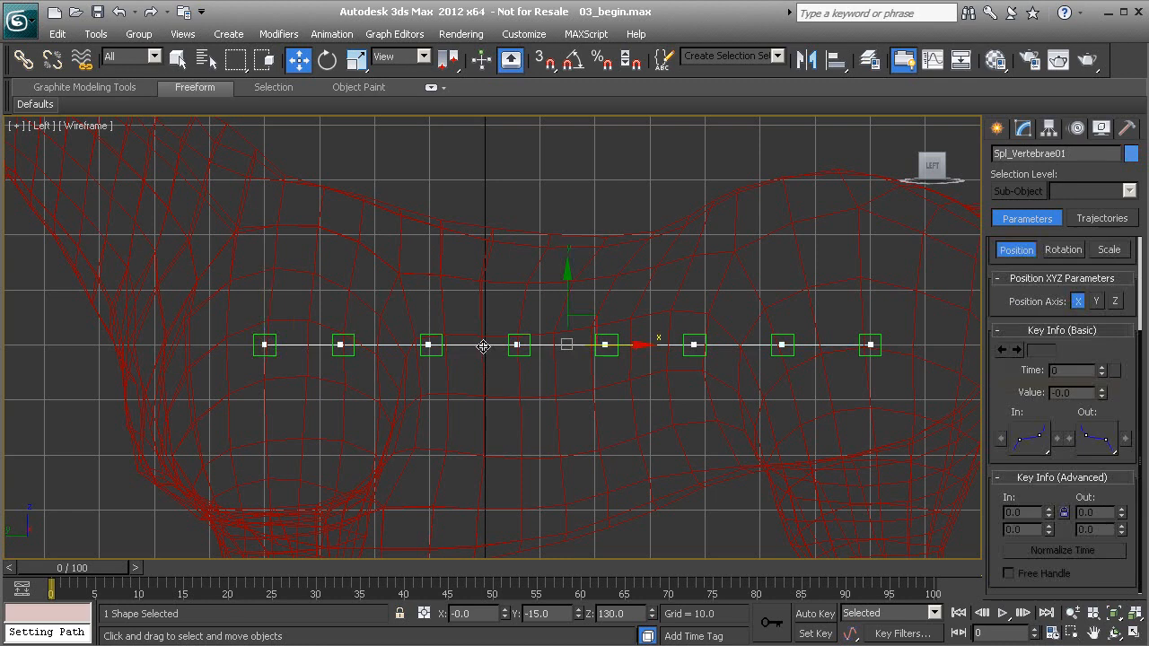
pyautogui.click(1025, 128)
pyautogui.press('1')
pyautogui.moveTo(359, 277); pyautogui.dragTo(678, 395)
pyautogui.moveTo(630, 316); pyautogui.dragTo(611, 199)
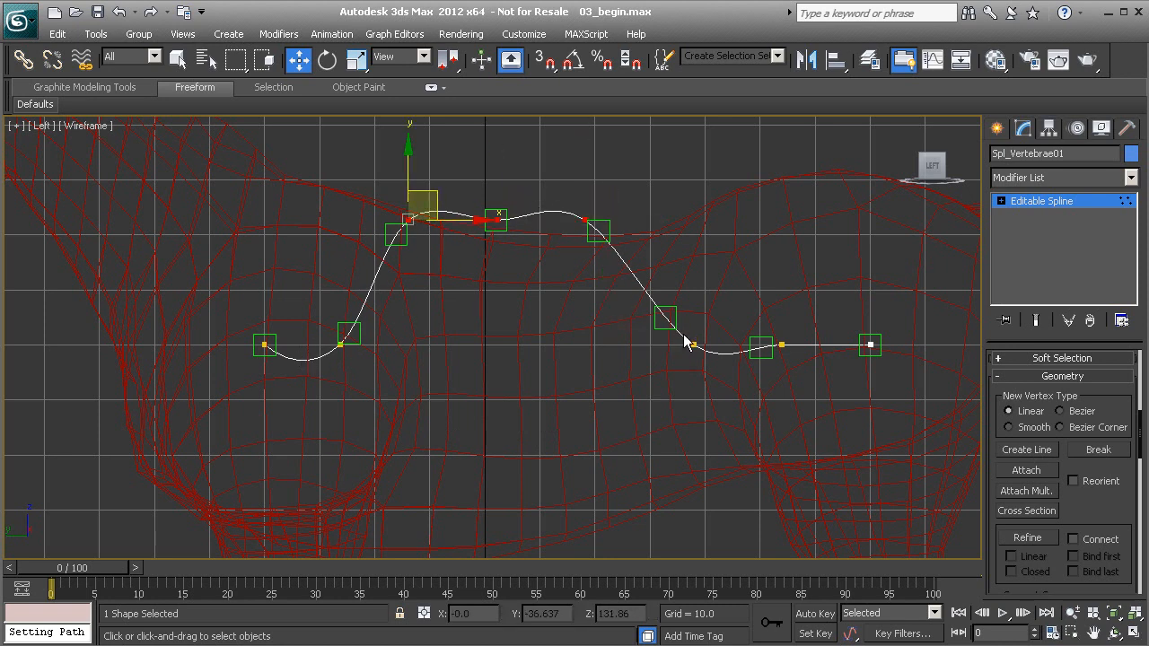
pyautogui.hotkey('ctrl', 'z')
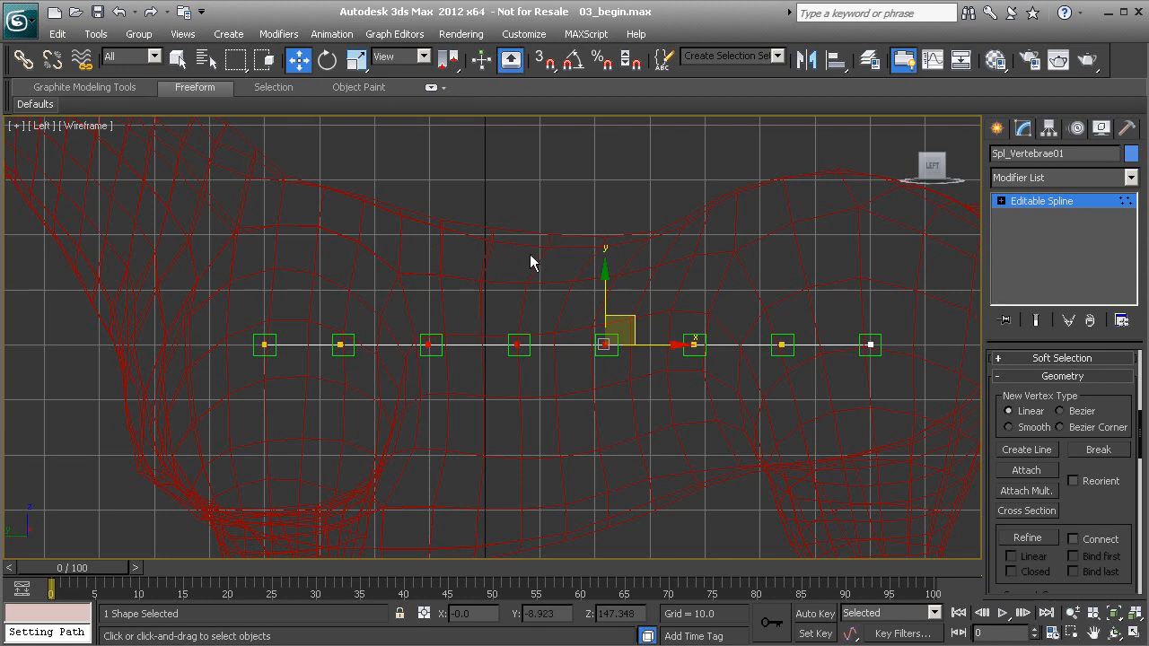
pyautogui.click(1083, 201)
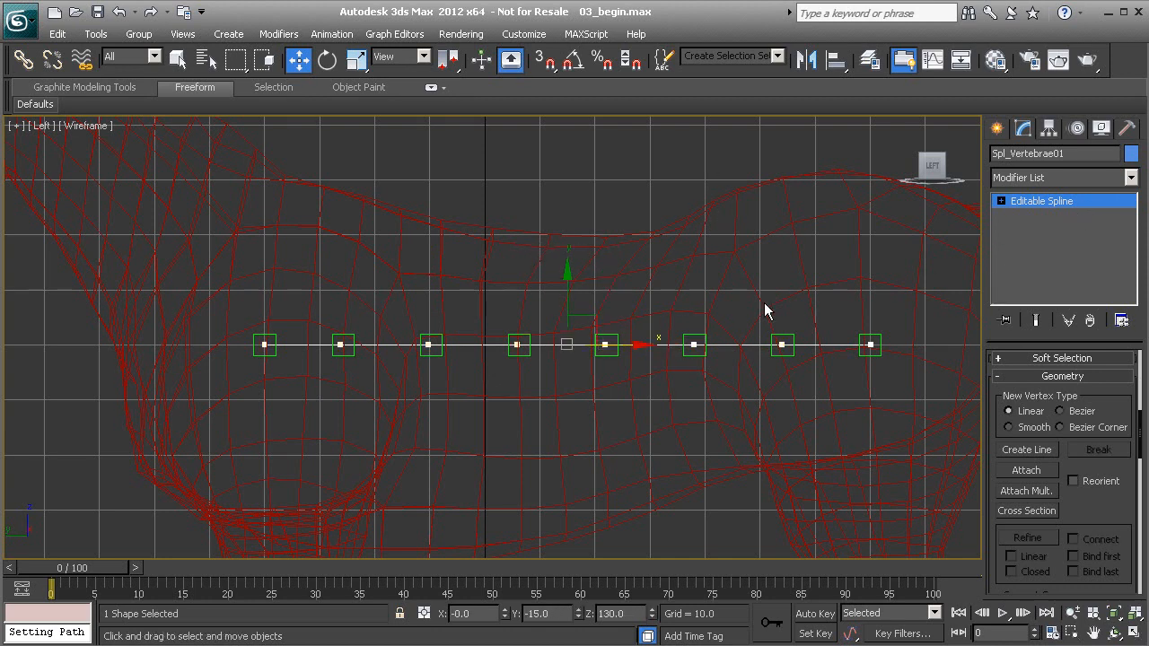
# Step: Rename the point helper Pt_Vertebrae_B002 as Pt_Vertebrae_C01
pyautogui.scroll(4, 541, 316)
pyautogui.click(708, 349)
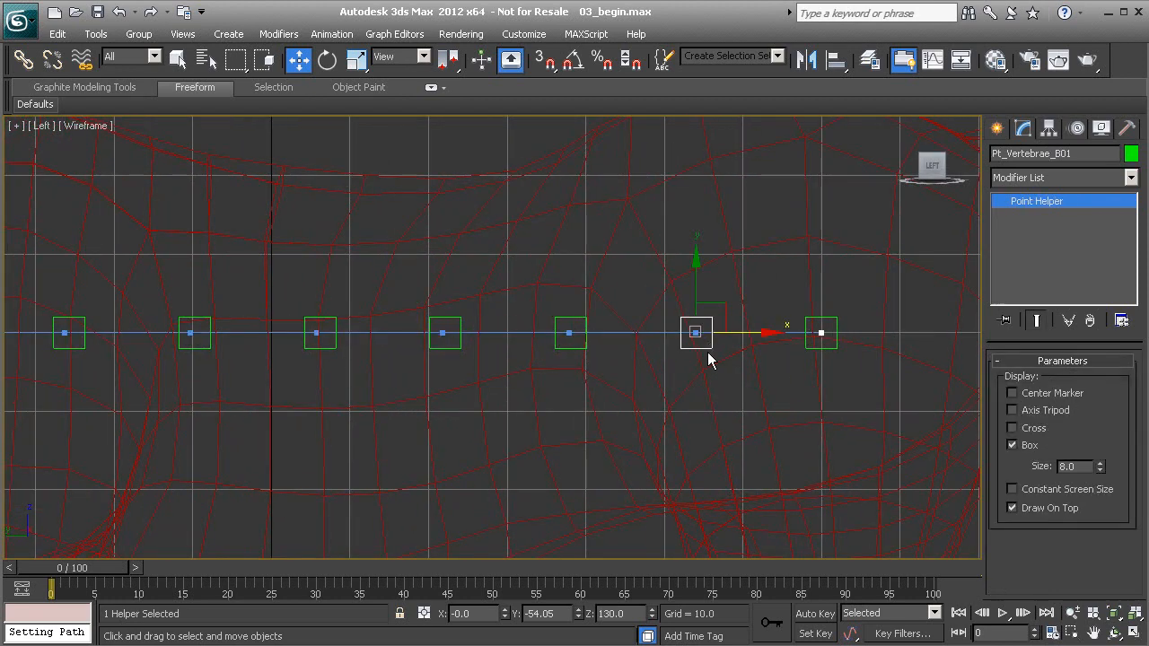
pyautogui.click(583, 345)
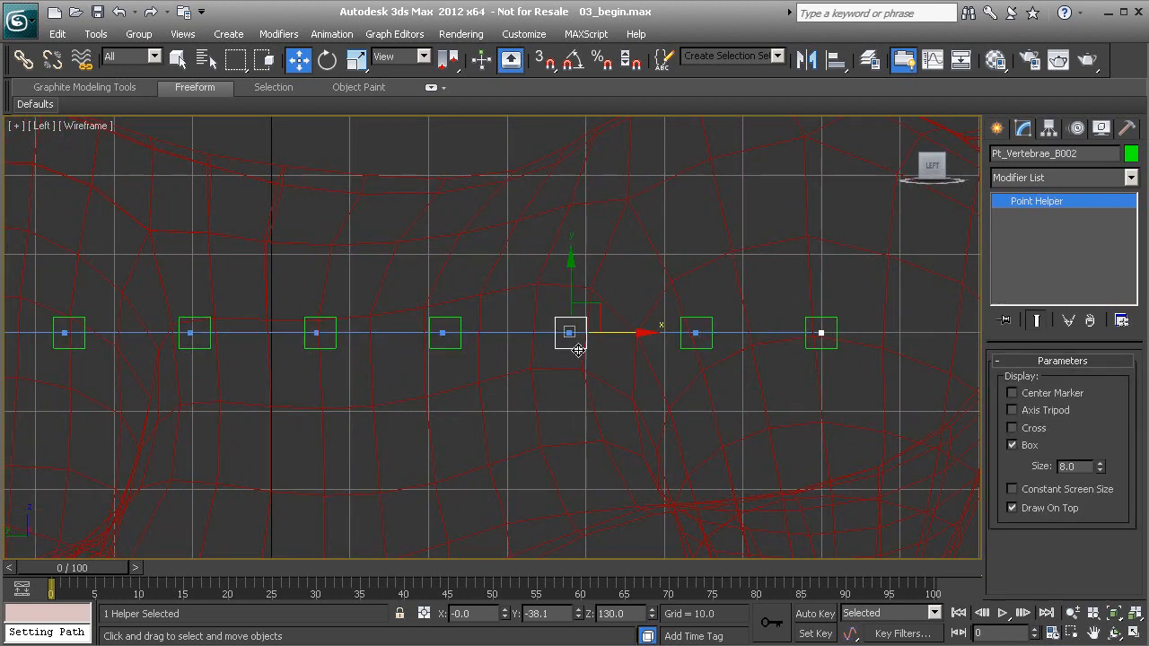
pyautogui.moveTo(1055, 154); pyautogui.dragTo(1075, 154)
pyautogui.write('C01')
# Step: Rename the point helper Pt_Vertebrae_B003 as Pt_Vertebrae_D01
pyautogui.moveTo(608, 287); pyautogui.dragTo(685, 290, button='middle')
pyautogui.click(521, 347)
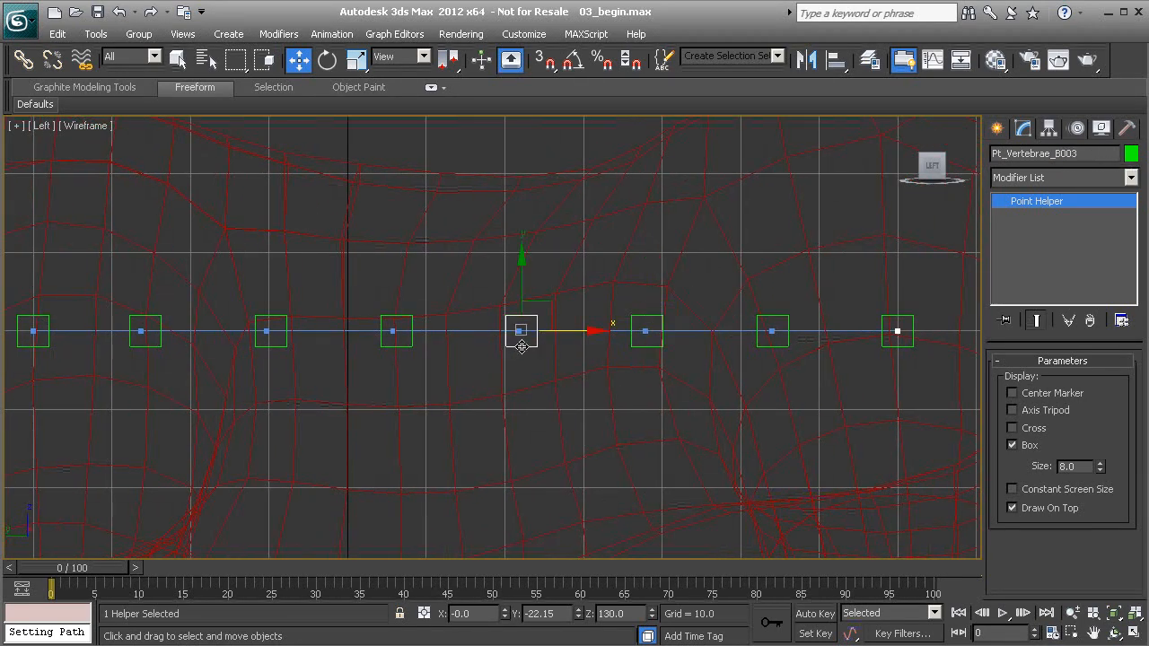
pyautogui.moveTo(1055, 154); pyautogui.dragTo(1098, 155)
pyautogui.write('D01')
# Step: Rename the point helper Pt_Vertebrae_B004 as Pt_Vertebrae_E01
pyautogui.moveTo(384, 170); pyautogui.dragTo(506, 186, button='middle')
pyautogui.click(517, 346)
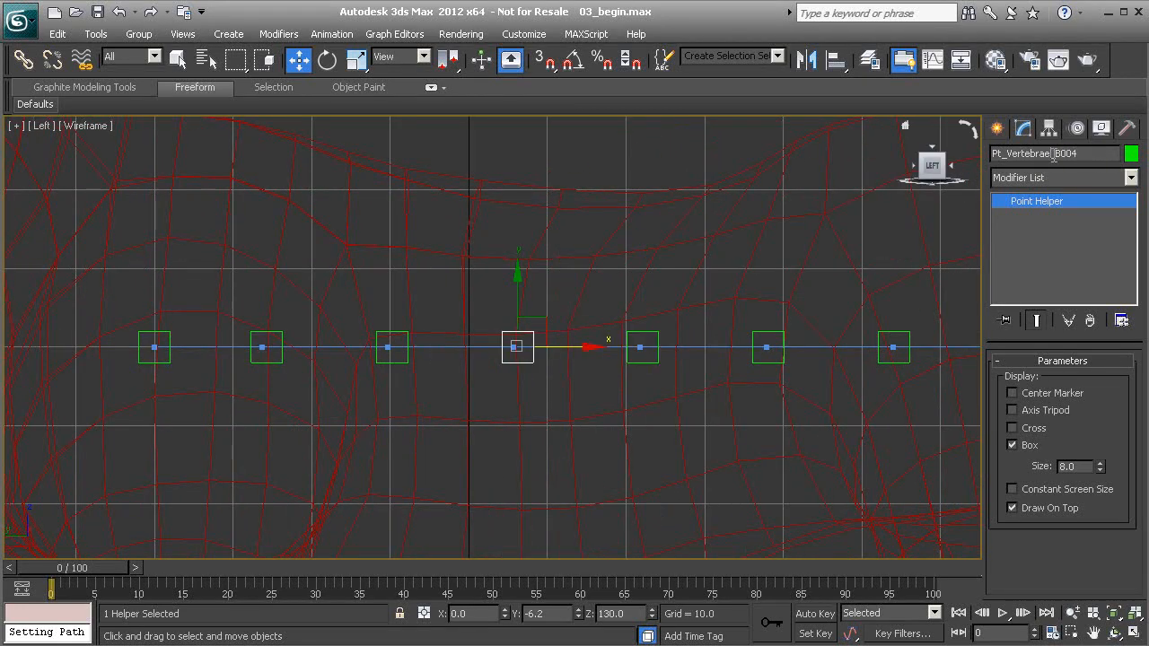
pyautogui.moveTo(1056, 153); pyautogui.dragTo(1090, 154)
pyautogui.write('E01')
# Step: Check the names of the neighbouring helpers and rename Pt_Vertebrae_B005 as Pt_Vertebrae_F01
pyautogui.moveTo(600, 269); pyautogui.dragTo(727, 273, button='middle')
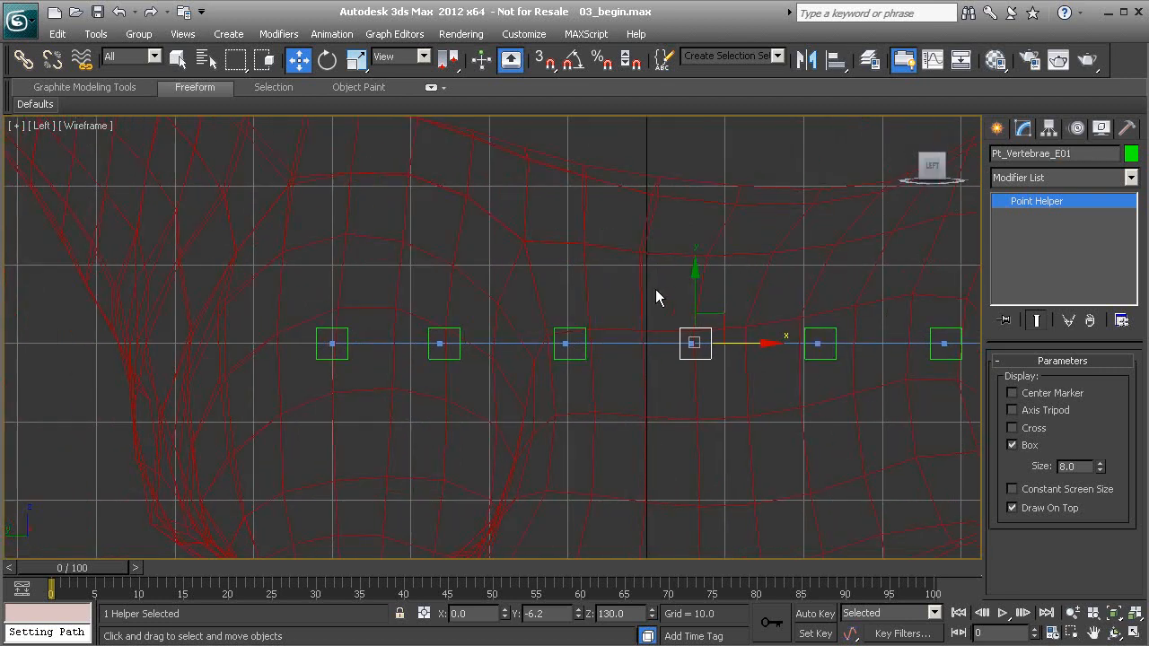
pyautogui.click(575, 341)
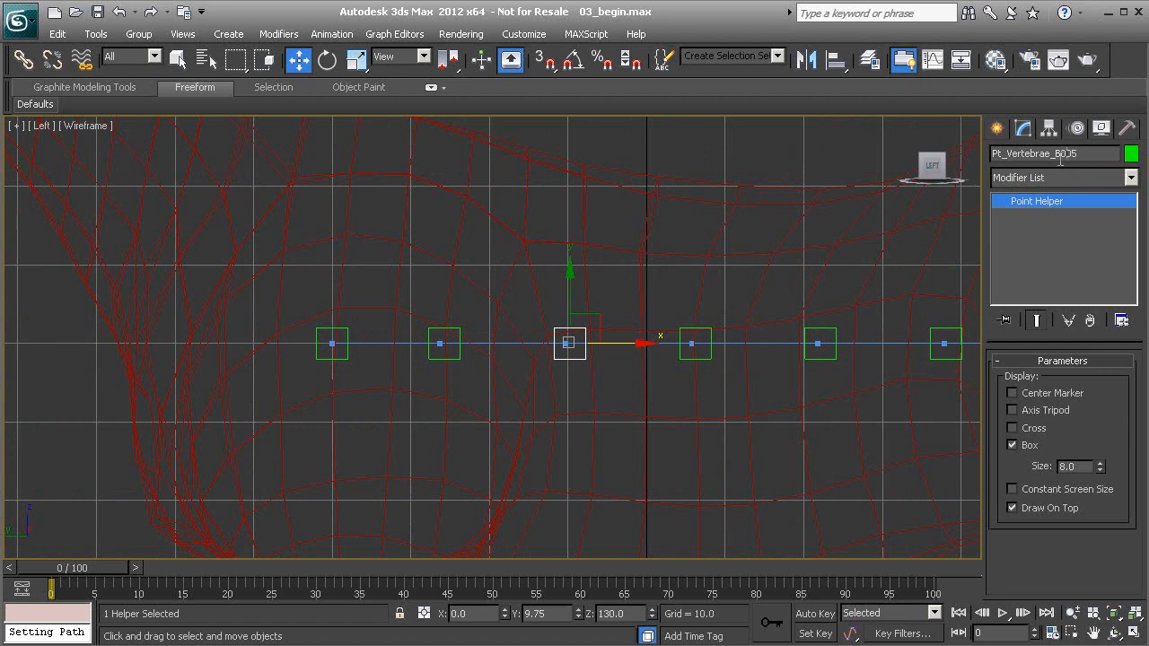
pyautogui.click(704, 353)
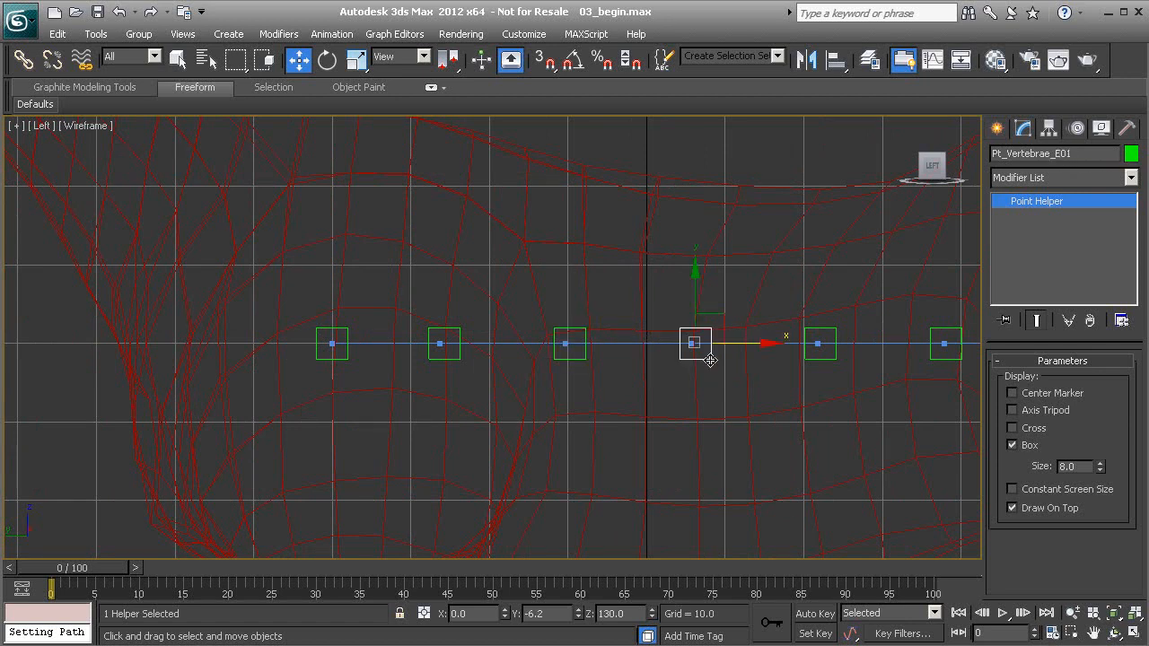
pyautogui.click(585, 358)
pyautogui.click(710, 357)
pyautogui.click(584, 359)
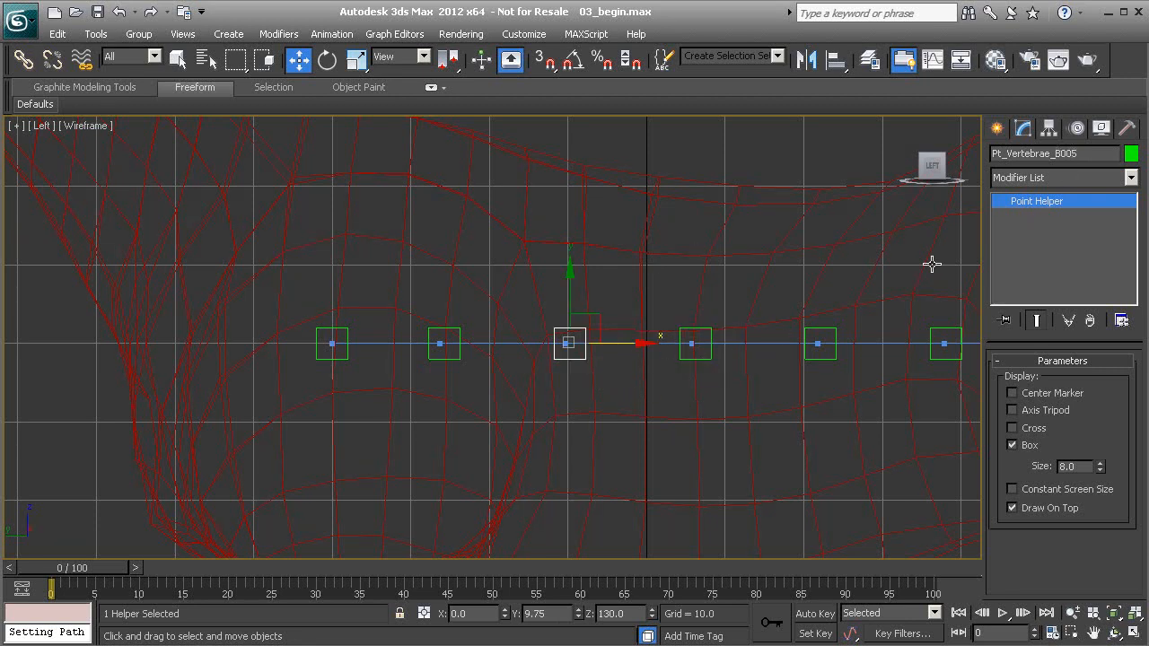
pyautogui.click(707, 358)
pyautogui.moveTo(706, 357); pyautogui.dragTo(695, 359, button='middle')
pyautogui.click(571, 359)
pyautogui.moveTo(1056, 154); pyautogui.dragTo(1107, 156)
pyautogui.write('F01')
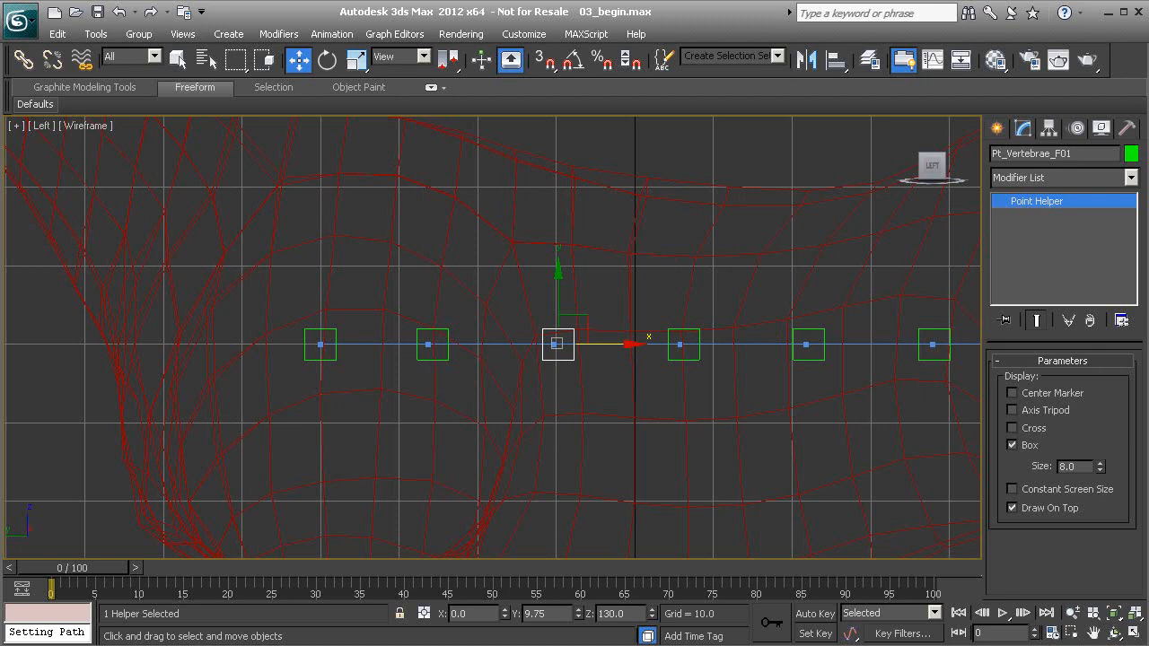
# Step: Rename the point helper Pt_Vertebrae_B006 with the letter G, following the naming pattern of the other vertebrae helpers
pyautogui.click(445, 345)
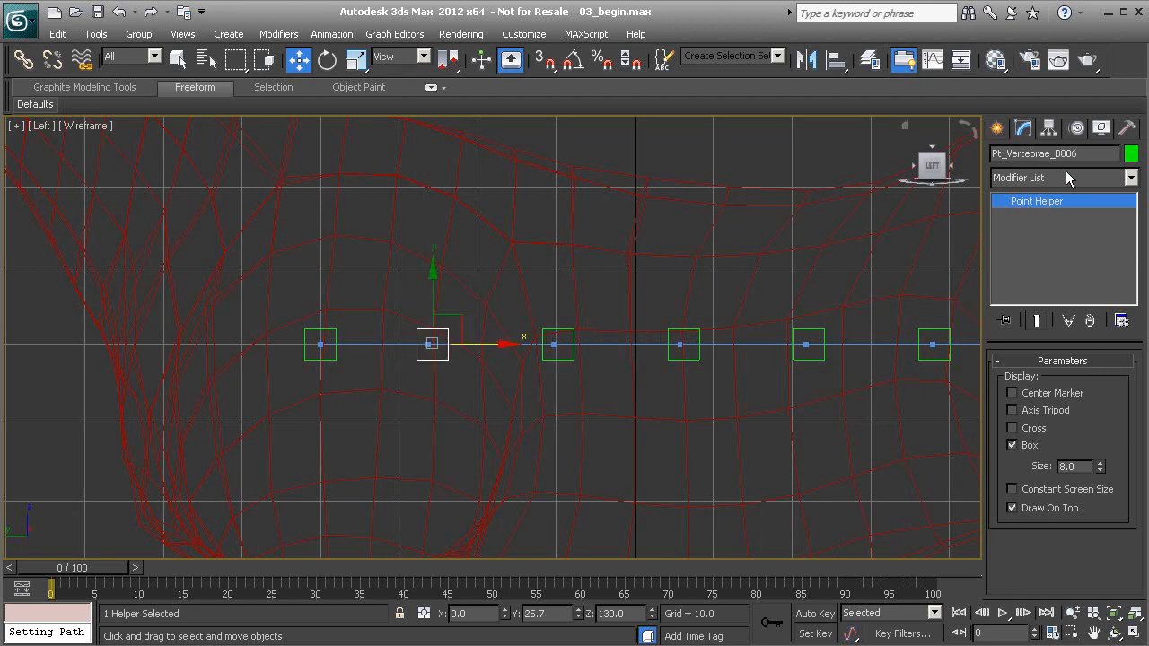
pyautogui.moveTo(1057, 152); pyautogui.dragTo(1107, 154)
pyautogui.write('G')
# Step: Rename the last point helper, Pt_Vertebrae_B007, as Pt_Vertebrae_H01
pyautogui.moveTo(423, 343); pyautogui.dragTo(440, 345, button='middle')
pyautogui.click(339, 349)
pyautogui.moveTo(1057, 153); pyautogui.dragTo(1118, 157)
pyautogui.write('H01')
# Step: Check the visibility of the objects_to_hide layer in the layer manager, leave it hidden and close the layer windows
pyautogui.scroll(-4, 491, 337)
pyautogui.rightClick(712, 69)
pyautogui.click(743, 148)
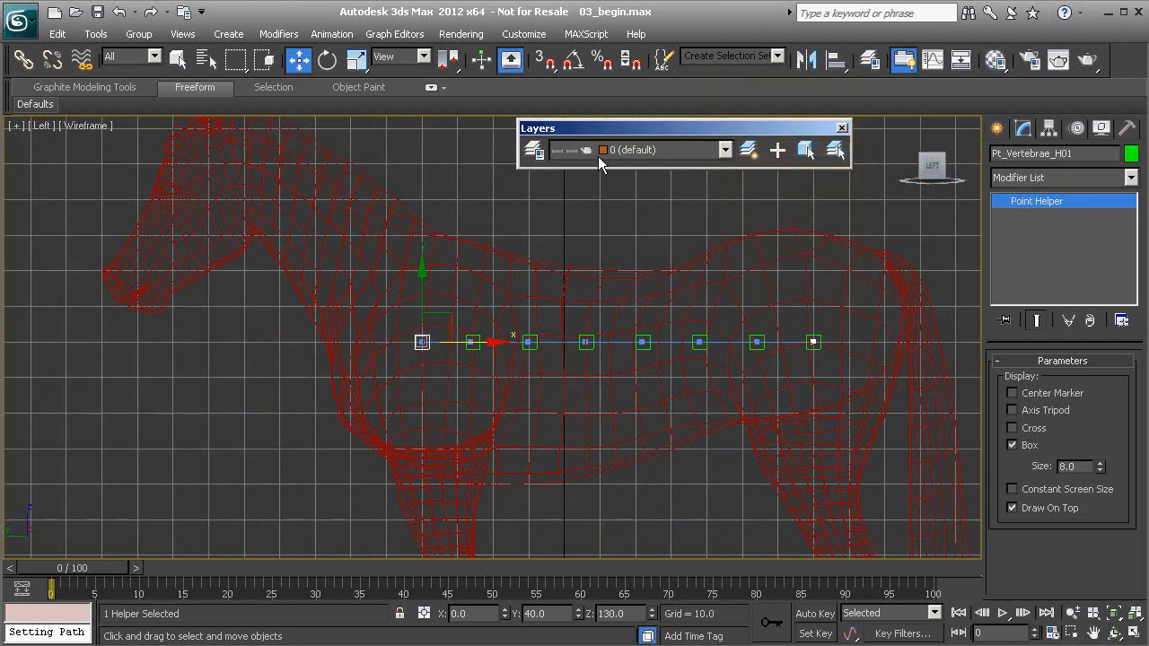
pyautogui.click(534, 150)
pyautogui.click(206, 221)
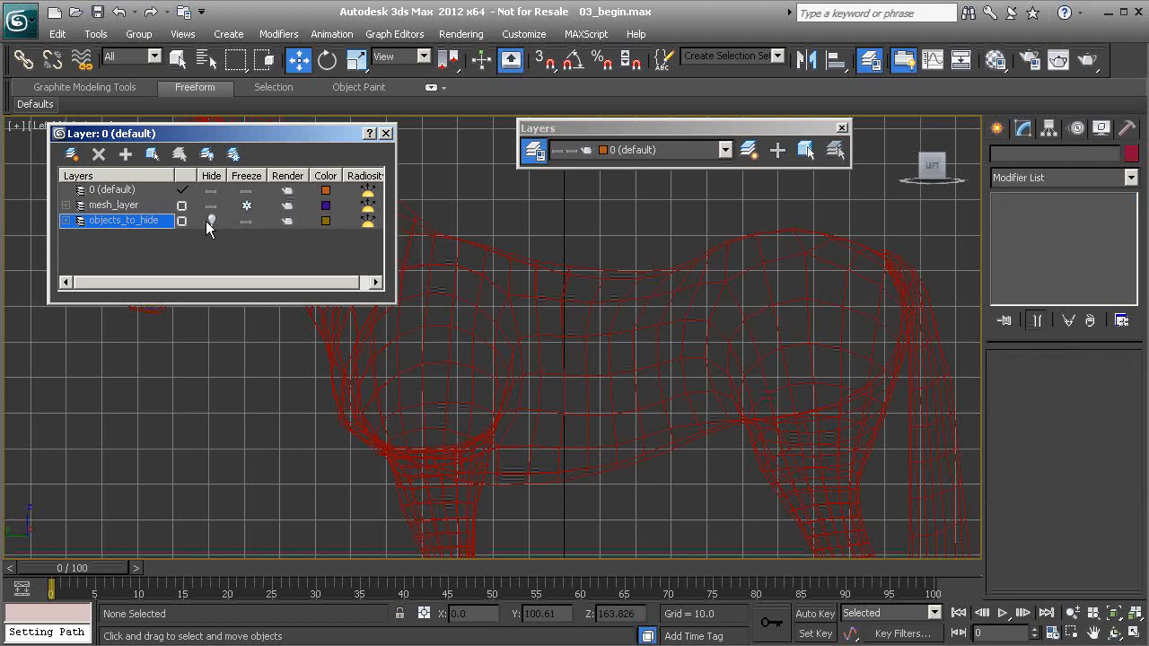
pyautogui.click(385, 132)
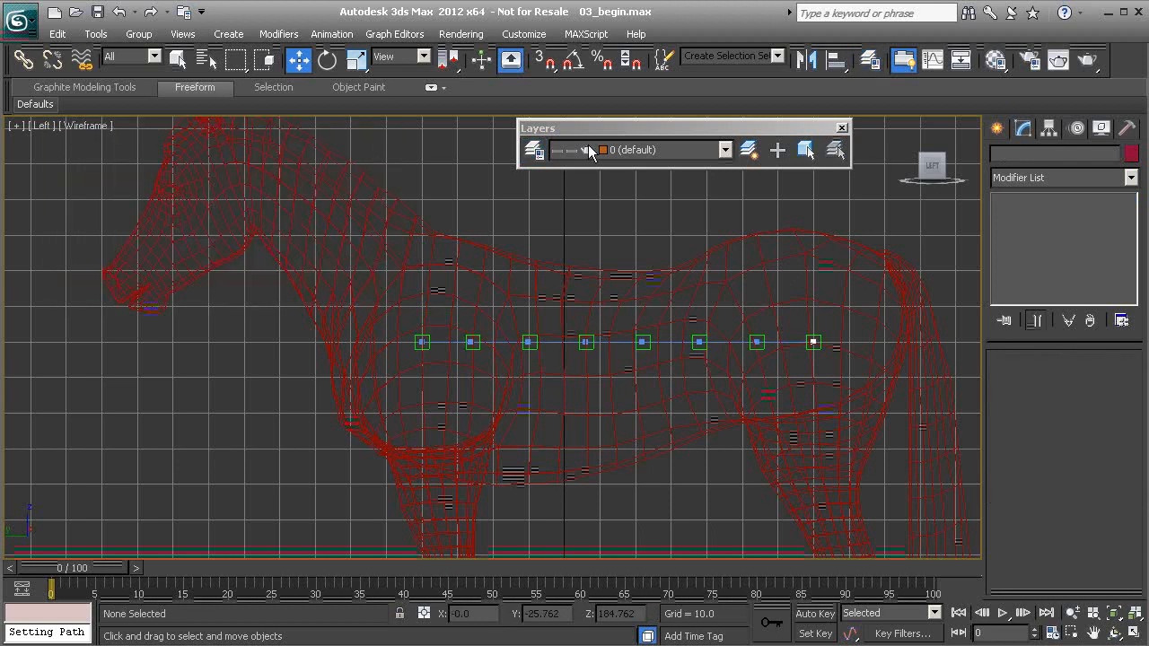
pyautogui.click(841, 128)
pyautogui.moveTo(599, 242); pyautogui.dragTo(493, 231, button='middle')
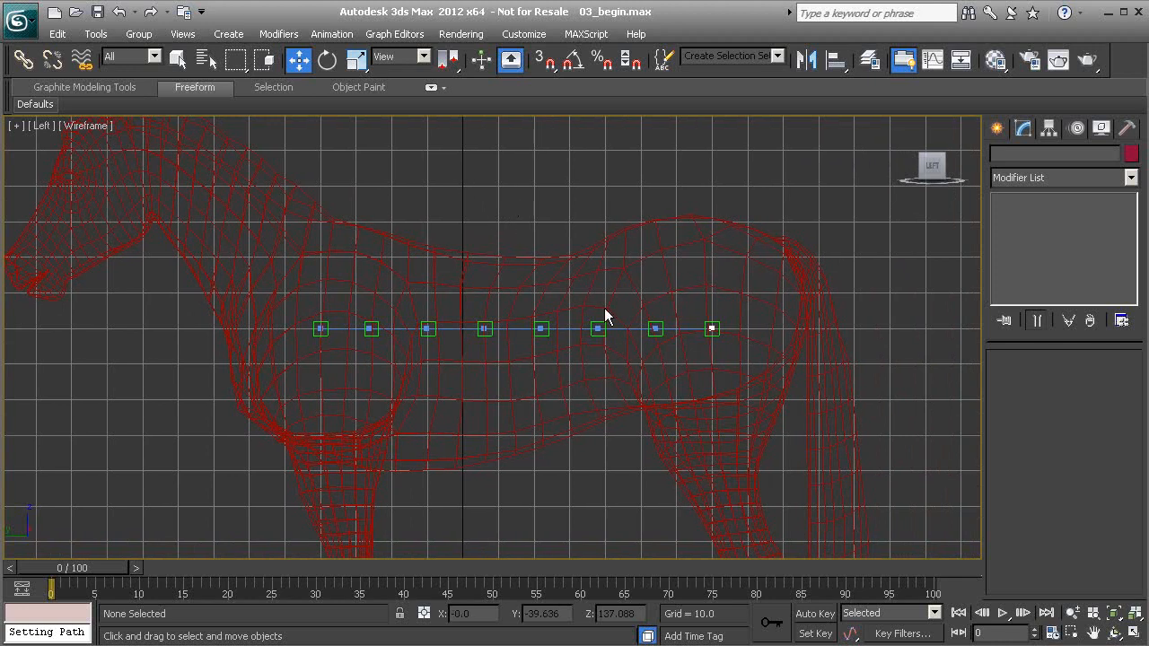
pyautogui.moveTo(527, 321); pyautogui.dragTo(480, 333, button='middle')
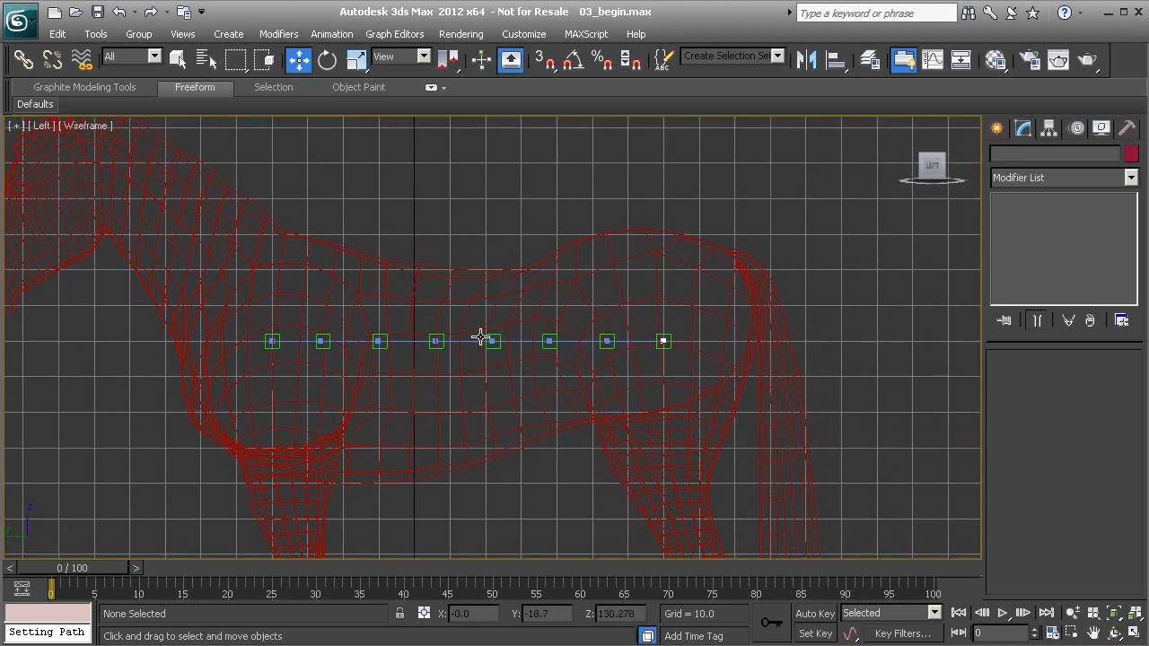